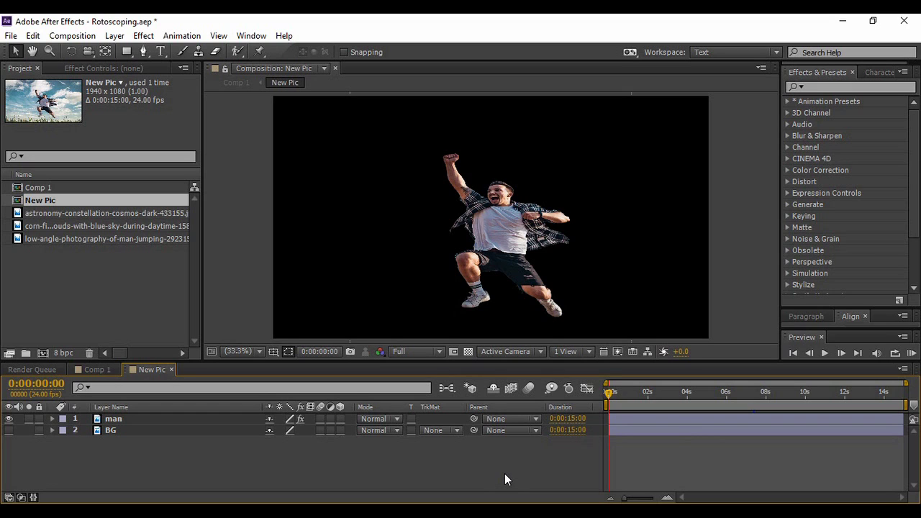
- Compare the New Pic cutout with and without its BG layer, and with the original photo in Comp 1
{"action": "left_click", "coordinate": [8, 430]}
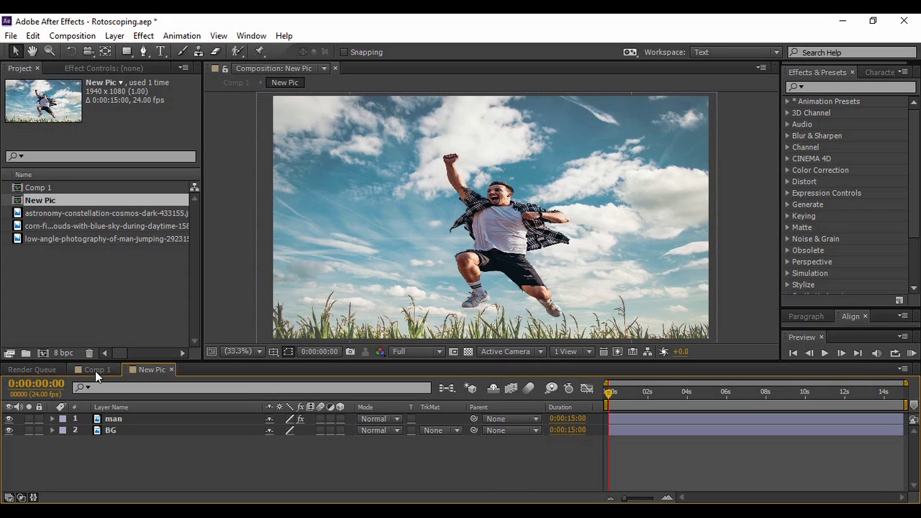
{"action": "left_click", "coordinate": [95, 370]}
{"action": "left_click", "coordinate": [9, 430]}
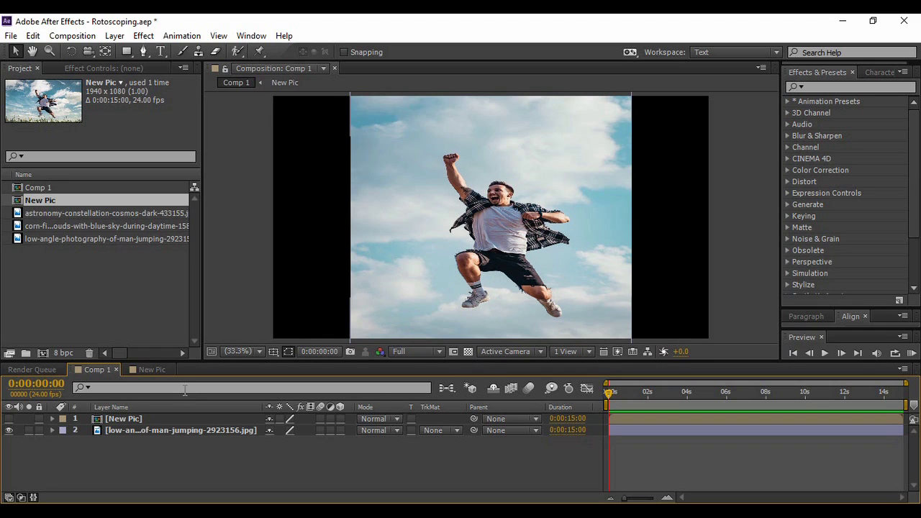
{"action": "left_click", "coordinate": [133, 367]}
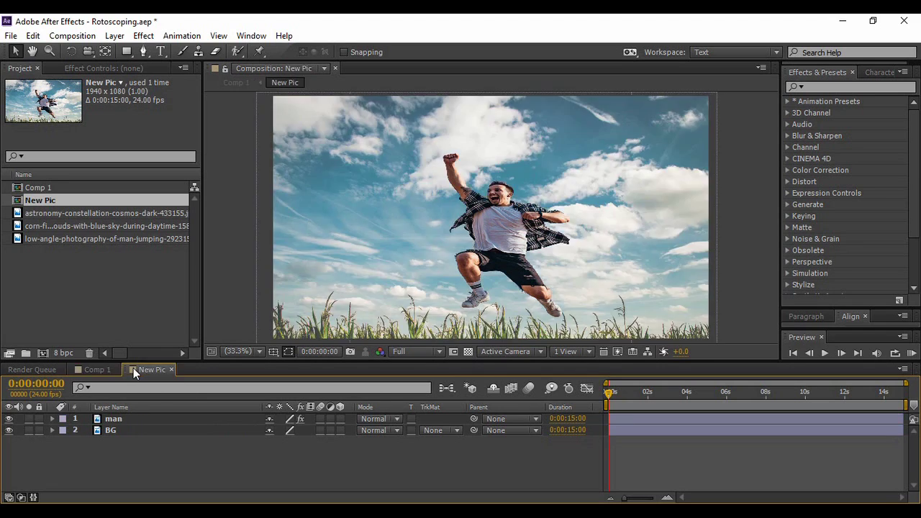
{"action": "left_click", "coordinate": [9, 431]}
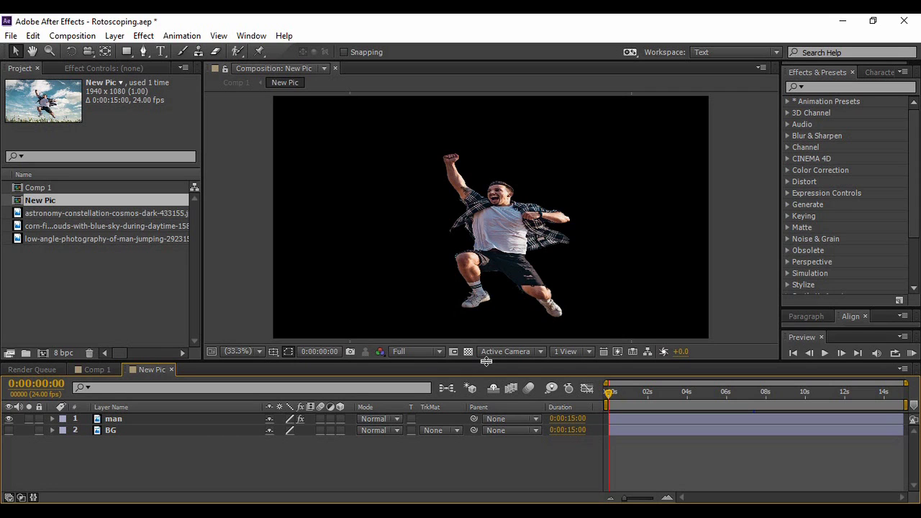
- Create a 1940 x 1080 composition called Rotoscope with a frame rate of 30 fps and a five-second duration
{"action": "key", "text": "ctrl+n"}
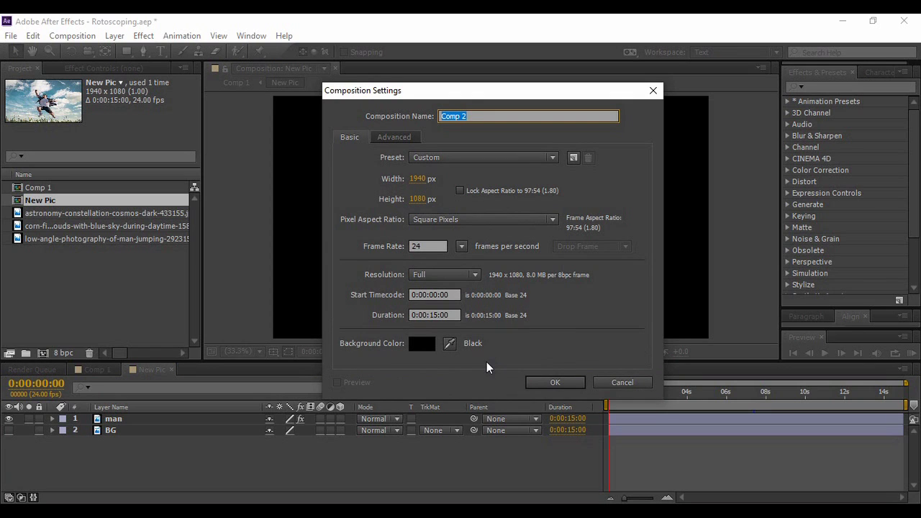
{"action": "type", "text": "Rotoscope"}
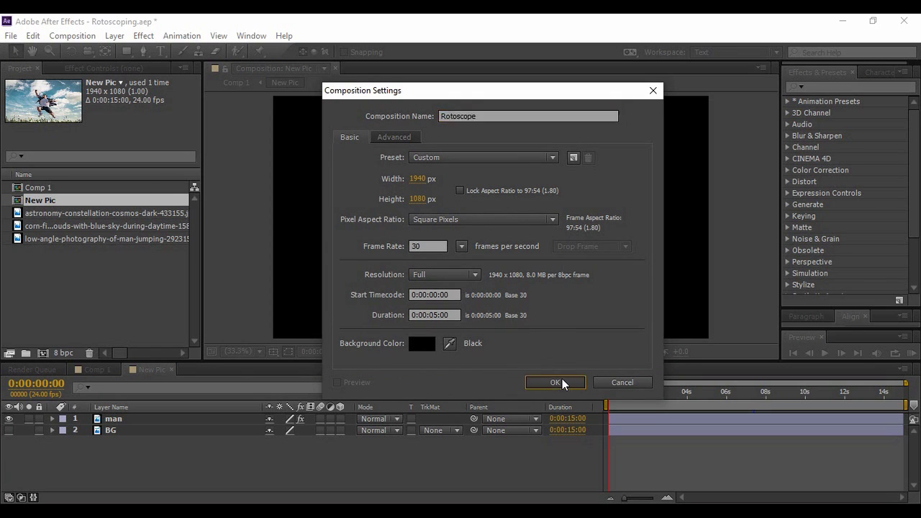
{"action": "left_click", "coordinate": [562, 380]}
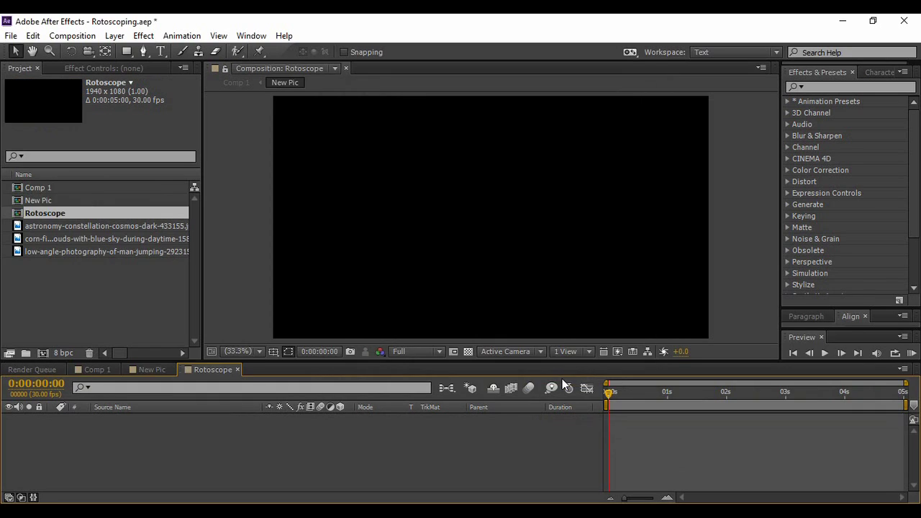
- Add the low-angle jumping man photo to the Rotoscope composition and scale it to 38%
{"action": "left_click", "coordinate": [97, 252]}
{"action": "left_click_drag", "start_coordinate": [95, 250], "coordinate": [109, 427]}
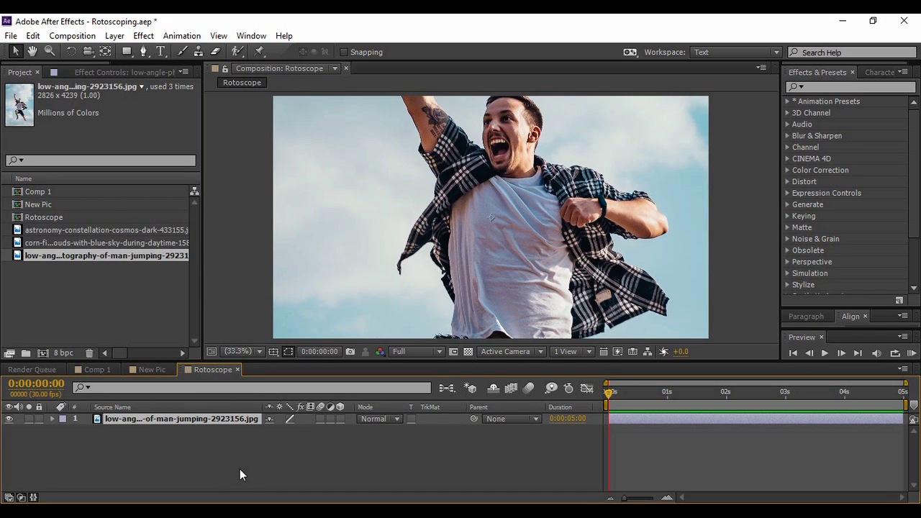
{"action": "key", "text": "s"}
{"action": "left_click_drag", "start_coordinate": [290, 435], "coordinate": [254, 430]}
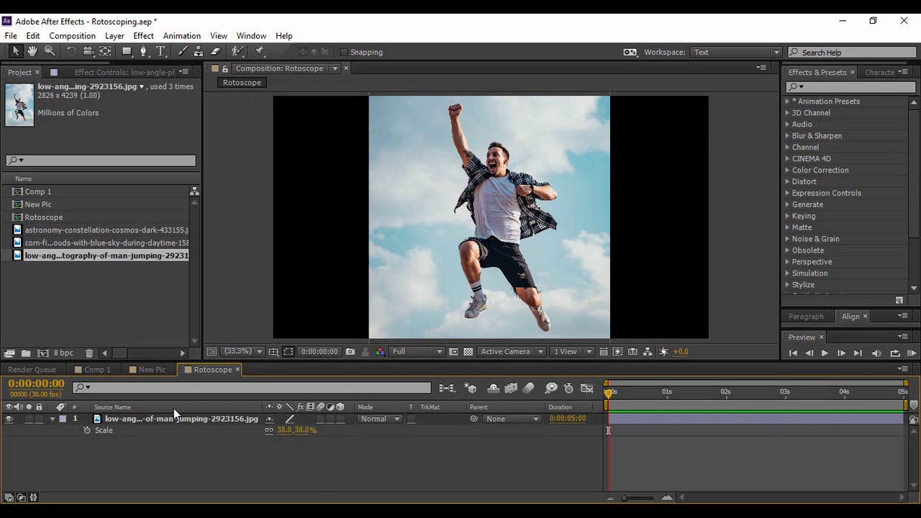
- Collapse the photo layer's properties and rename the layer as Man
{"action": "left_click", "coordinate": [53, 421]}
{"action": "right_click", "coordinate": [118, 414]}
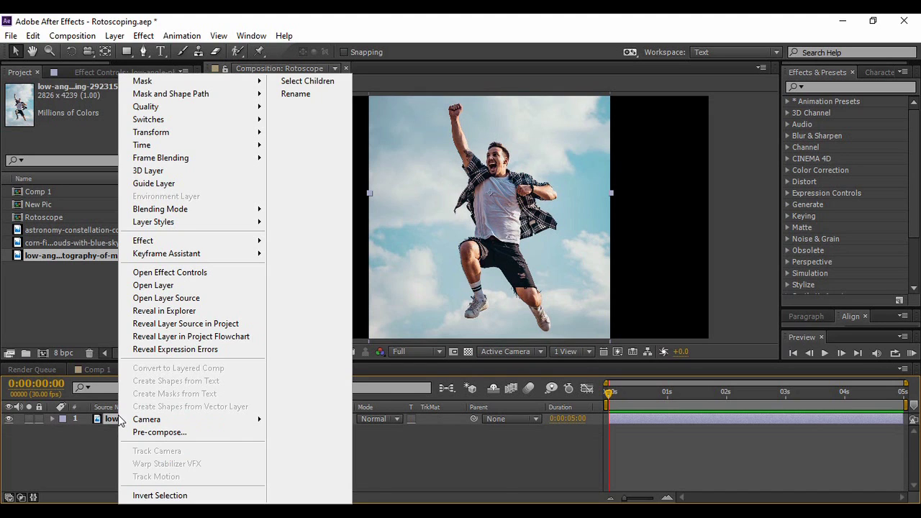
{"action": "left_click", "coordinate": [296, 94]}
{"action": "type", "text": "Man"}
{"action": "key", "text": "Return"}
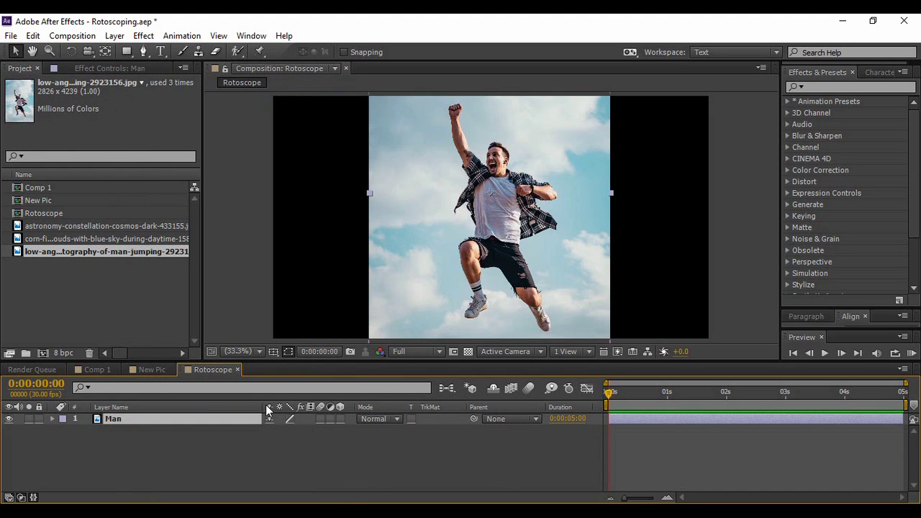
- Open the Man layer in its own viewer, widen the viewer and set its magnification to 25%
{"action": "double_click", "coordinate": [218, 417]}
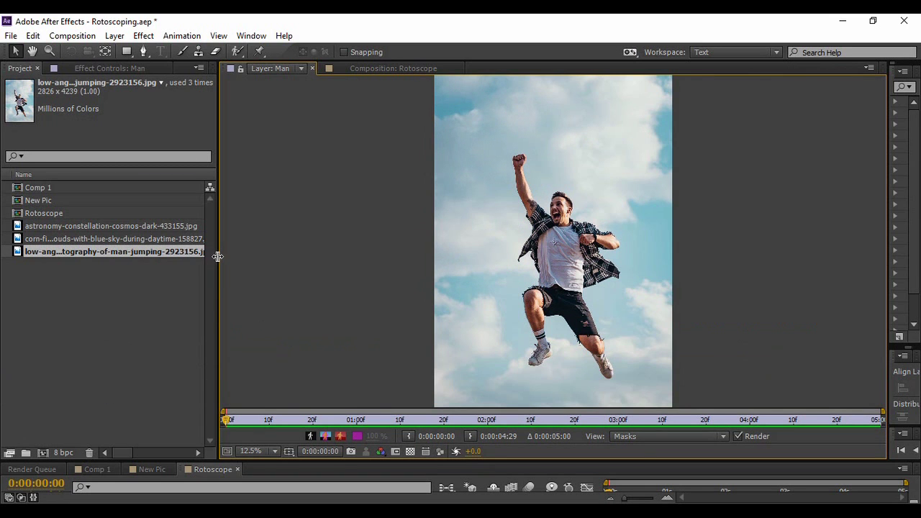
{"action": "left_click_drag", "start_coordinate": [218, 257], "coordinate": [87, 257]}
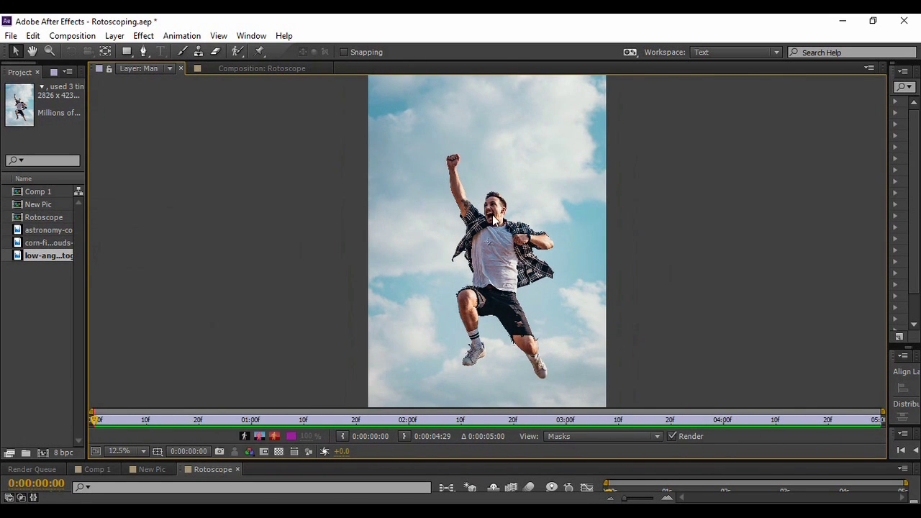
{"action": "left_click", "coordinate": [134, 451]}
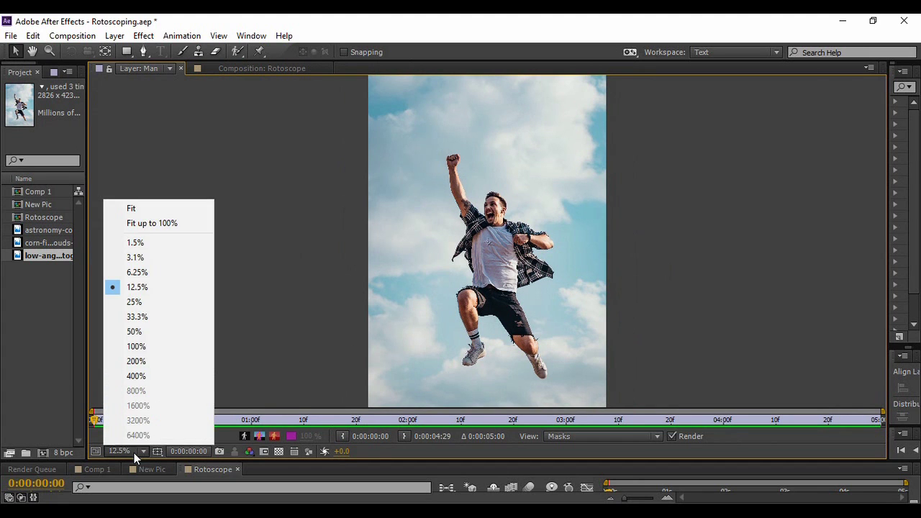
{"action": "left_click", "coordinate": [133, 300]}
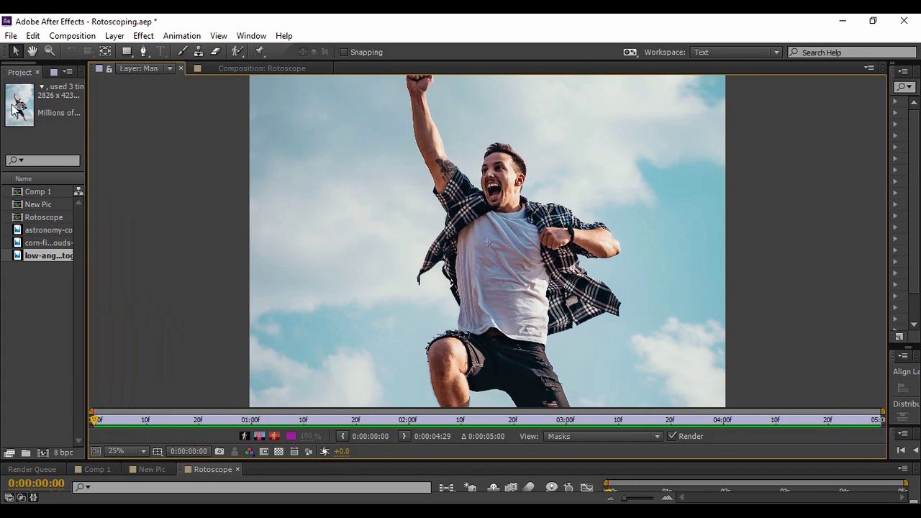
- Paint a Roto Brush foreground selection over the man from his raised fist down to his shorts
{"action": "left_click", "coordinate": [31, 50]}
{"action": "left_click_drag", "start_coordinate": [387, 232], "coordinate": [267, 232]}
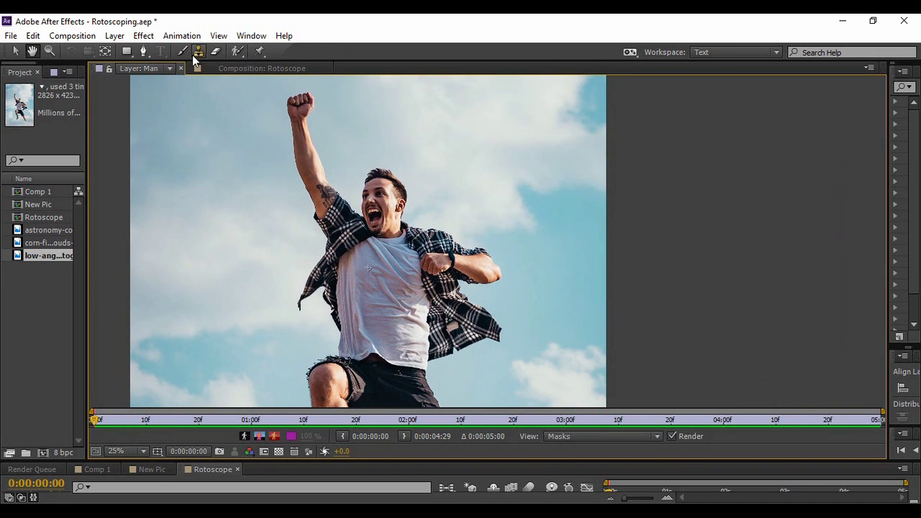
{"action": "left_click", "coordinate": [239, 56]}
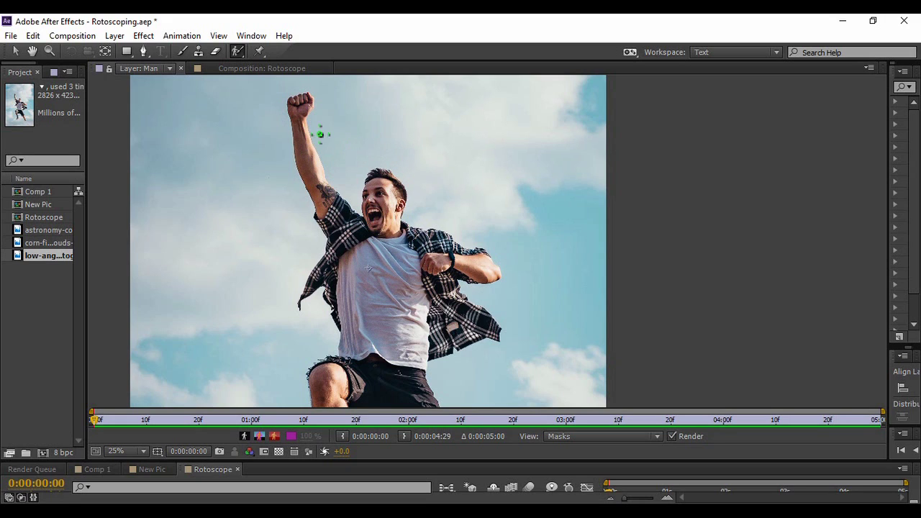
{"action": "mouse_move", "coordinate": [296, 109]}
{"action": "left_mouse_down"}
{"action": "mouse_move", "coordinate": [328, 203]}
{"action": "mouse_move", "coordinate": [362, 245]}
{"action": "mouse_move", "coordinate": [373, 248]}
{"action": "mouse_move", "coordinate": [385, 228]}
{"action": "mouse_move", "coordinate": [388, 181]}
{"action": "mouse_move", "coordinate": [389, 231]}
{"action": "mouse_move", "coordinate": [494, 273]}
{"action": "mouse_move", "coordinate": [438, 270]}
{"action": "mouse_move", "coordinate": [443, 289]}
{"action": "mouse_move", "coordinate": [484, 329]}
{"action": "mouse_move", "coordinate": [472, 348]}
{"action": "mouse_move", "coordinate": [445, 345]}
{"action": "mouse_move", "coordinate": [420, 367]}
{"action": "mouse_move", "coordinate": [347, 347]}
{"action": "mouse_move", "coordinate": [341, 290]}
{"action": "mouse_move", "coordinate": [328, 275]}
{"action": "mouse_move", "coordinate": [313, 297]}
{"action": "mouse_move", "coordinate": [308, 287]}
{"action": "mouse_move", "coordinate": [337, 256]}
{"action": "mouse_move", "coordinate": [393, 264]}
{"action": "mouse_move", "coordinate": [375, 259]}
{"action": "mouse_move", "coordinate": [381, 367]}
{"action": "mouse_move", "coordinate": [347, 376]}
{"action": "mouse_move", "coordinate": [333, 413]}
{"action": "left_mouse_up"}
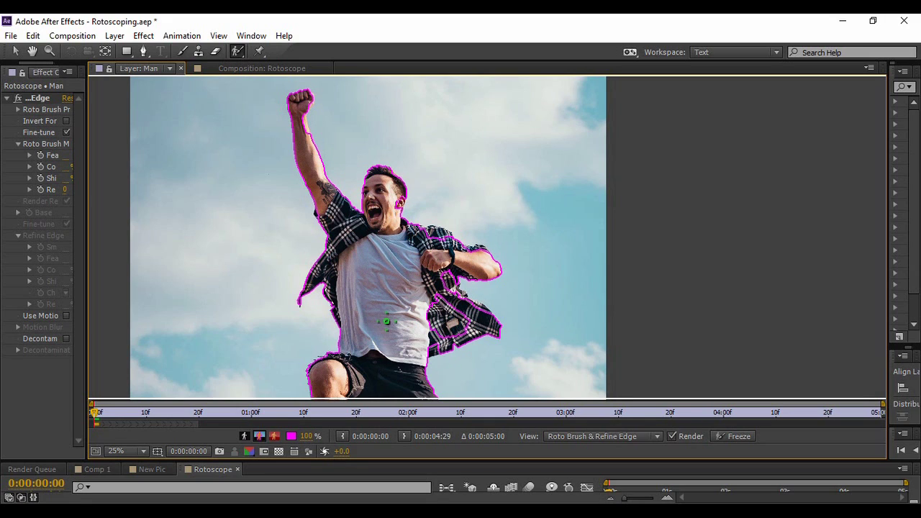
- Extend the Roto Brush selection down the bent leg over the striped sock and shoe
{"action": "left_click", "coordinate": [32, 52]}
{"action": "mouse_move", "coordinate": [273, 279]}
{"action": "left_mouse_down"}
{"action": "mouse_move", "coordinate": [252, 130]}
{"action": "mouse_move", "coordinate": [249, 151]}
{"action": "left_mouse_up"}
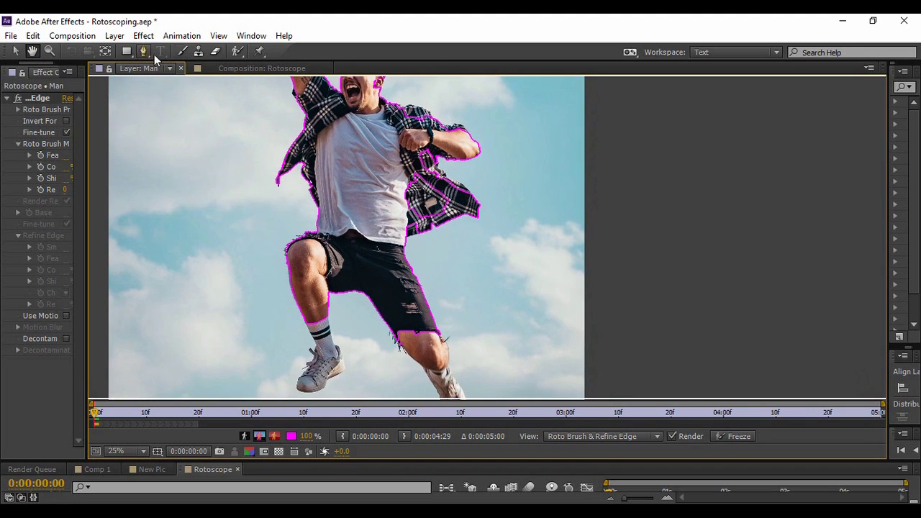
{"action": "left_click", "coordinate": [235, 52]}
{"action": "left_click_drag", "start_coordinate": [317, 309], "coordinate": [342, 369]}
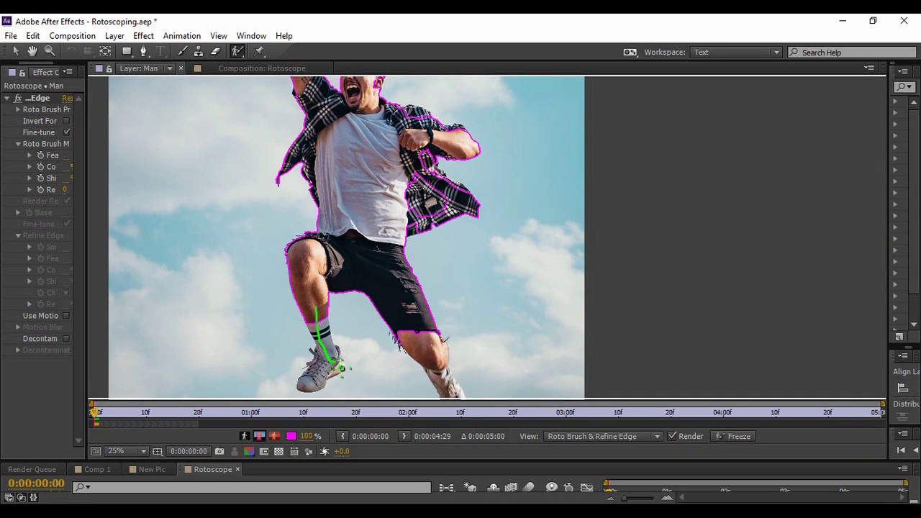
- Change the Roto Brush boundary overlay colour to pure red (FF0000), with the feet shown at 50% magnification
{"action": "key", "text": "h"}
{"action": "left_click_drag", "start_coordinate": [207, 238], "coordinate": [186, 156]}
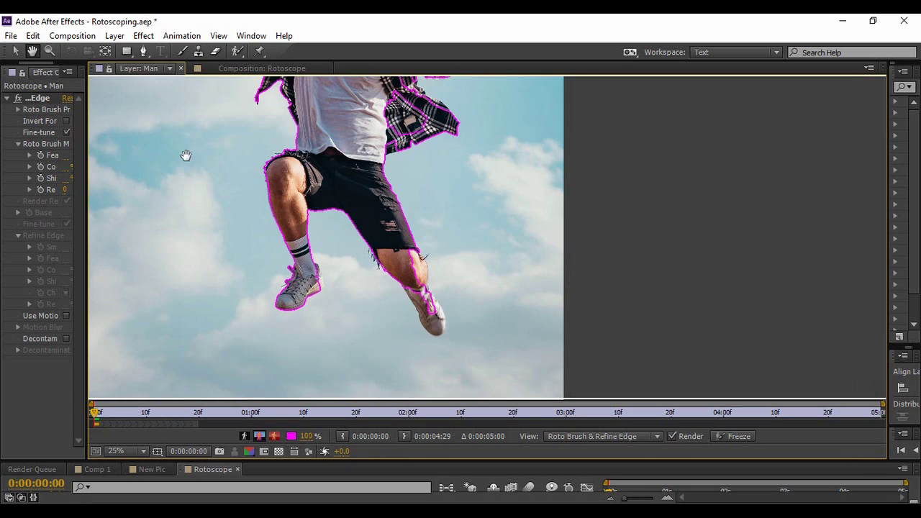
{"action": "left_click", "coordinate": [237, 51]}
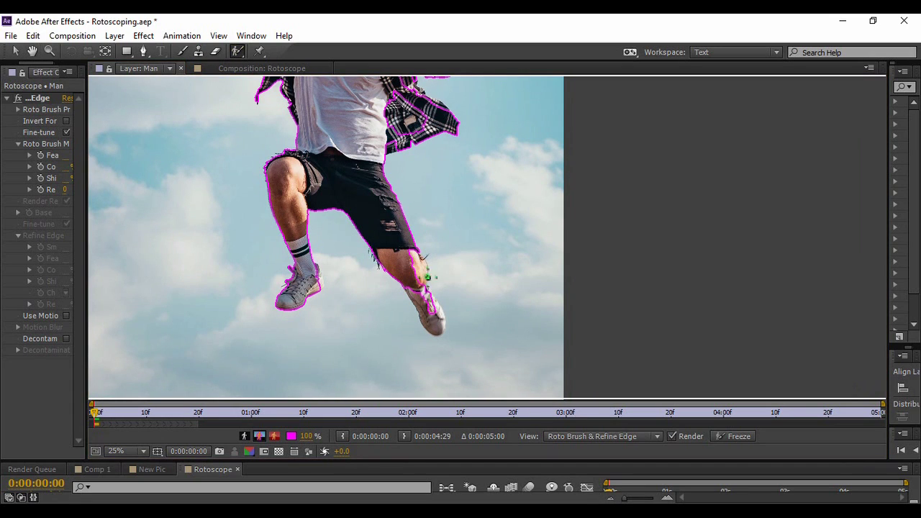
{"action": "left_click", "coordinate": [50, 51]}
{"action": "left_click", "coordinate": [428, 328]}
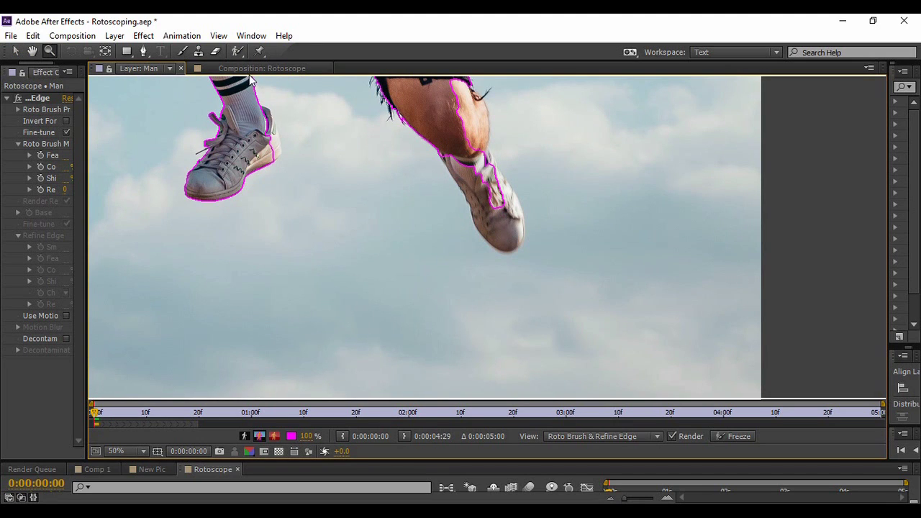
{"action": "left_click", "coordinate": [292, 437]}
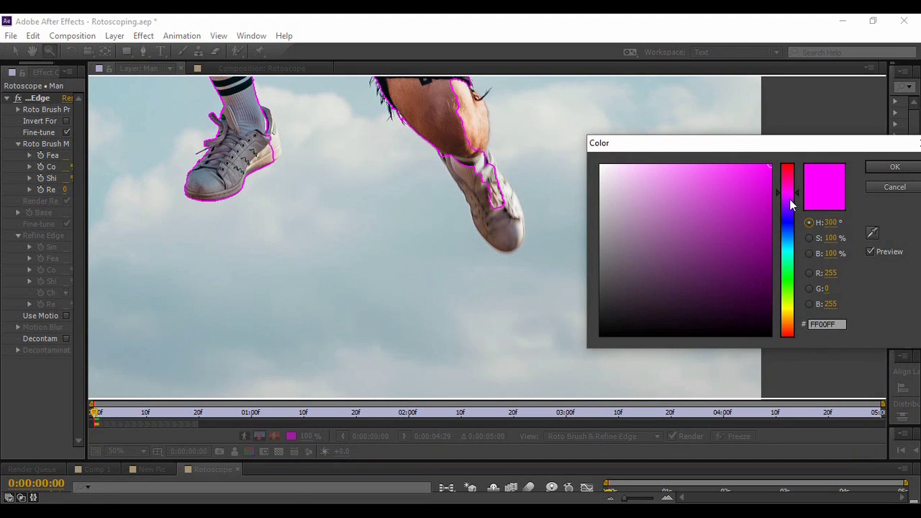
{"action": "left_click_drag", "start_coordinate": [791, 191], "coordinate": [791, 166]}
{"action": "left_click", "coordinate": [770, 170]}
{"action": "mouse_move", "coordinate": [762, 268]}
{"action": "left_mouse_down"}
{"action": "mouse_move", "coordinate": [758, 179]}
{"action": "mouse_move", "coordinate": [784, 149]}
{"action": "left_mouse_up"}
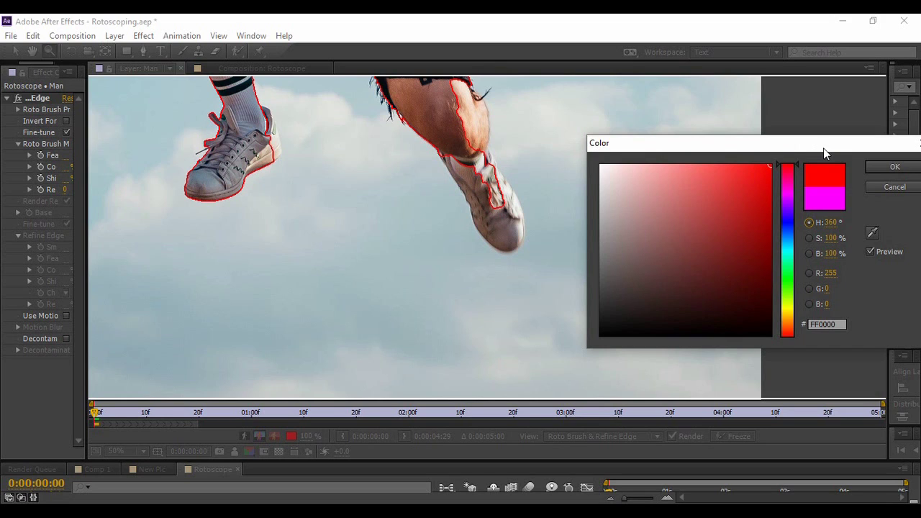
{"action": "left_click", "coordinate": [871, 167]}
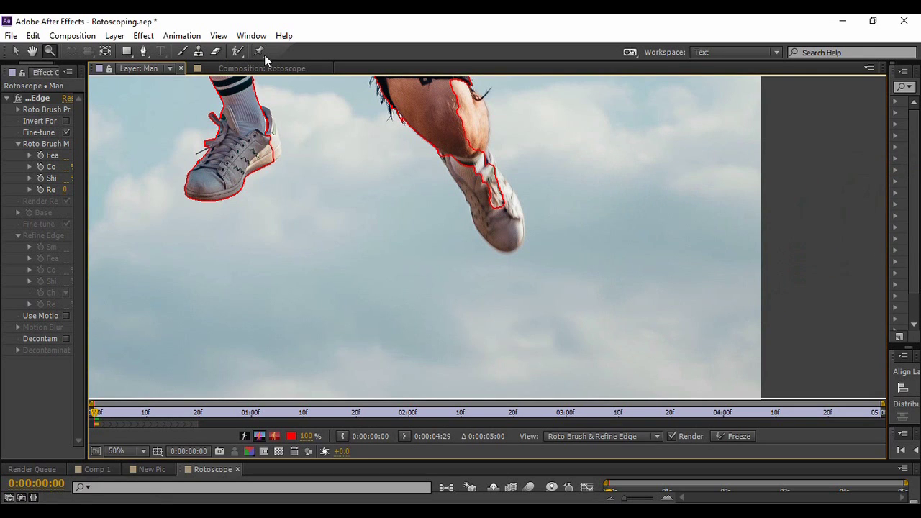
- Add Roto Brush foreground strokes over the missing parts of the trailing knee, its sock and shoe, and the other shoe's heel
{"action": "left_click", "coordinate": [239, 51]}
{"action": "left_click_drag", "start_coordinate": [456, 136], "coordinate": [489, 130]}
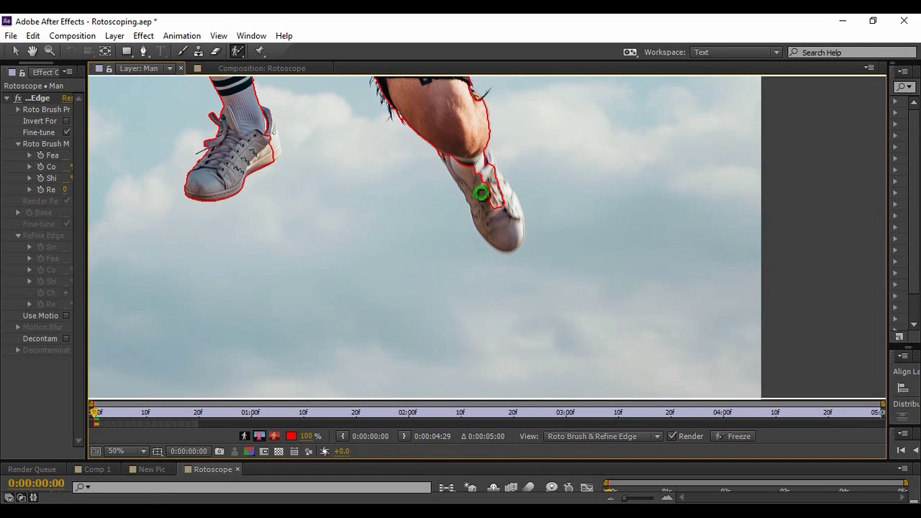
{"action": "mouse_move", "coordinate": [464, 151]}
{"action": "left_mouse_down"}
{"action": "mouse_move", "coordinate": [482, 209]}
{"action": "mouse_move", "coordinate": [513, 246]}
{"action": "mouse_move", "coordinate": [521, 213]}
{"action": "mouse_move", "coordinate": [493, 175]}
{"action": "mouse_move", "coordinate": [489, 171]}
{"action": "left_mouse_up"}
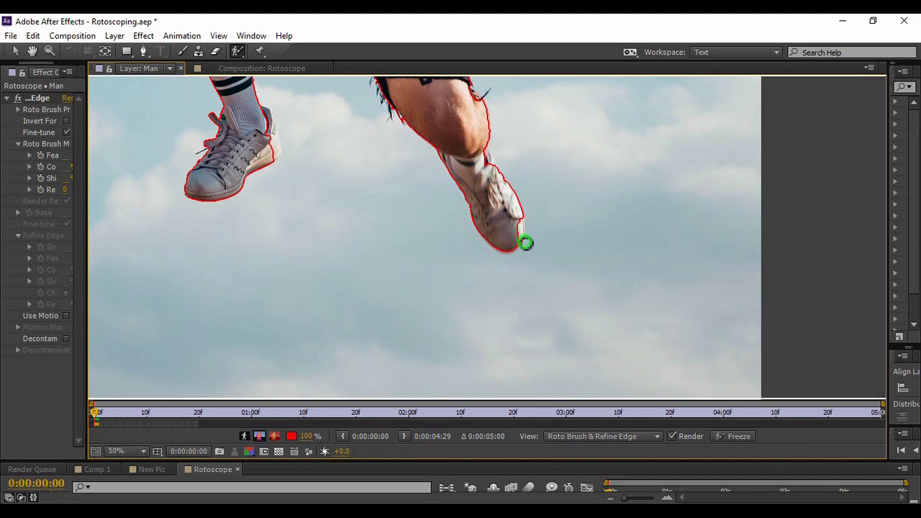
{"action": "mouse_move", "coordinate": [261, 148]}
{"action": "left_mouse_down"}
{"action": "mouse_move", "coordinate": [282, 157]}
{"action": "mouse_move", "coordinate": [267, 119]}
{"action": "left_mouse_up"}
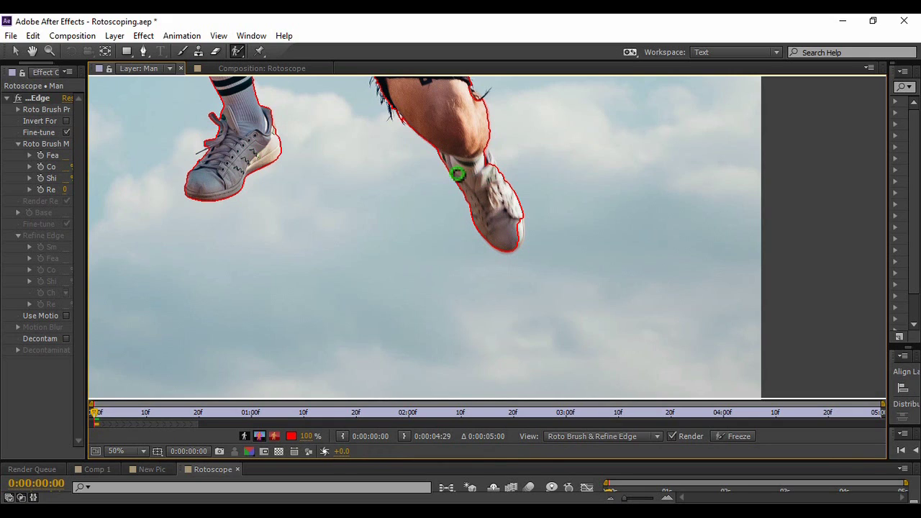
{"action": "left_click_drag", "start_coordinate": [471, 157], "coordinate": [494, 163]}
{"action": "left_click_drag", "start_coordinate": [509, 217], "coordinate": [528, 236]}
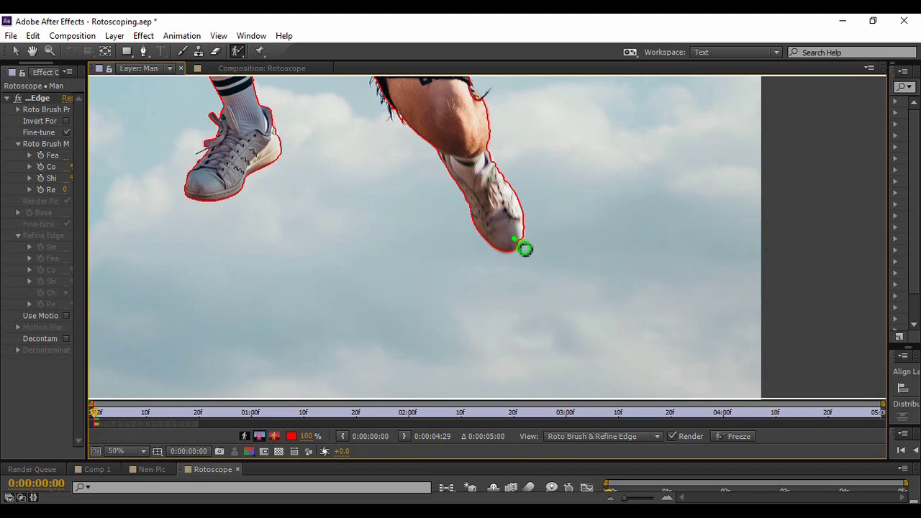
{"action": "left_click_drag", "start_coordinate": [520, 243], "coordinate": [513, 238]}
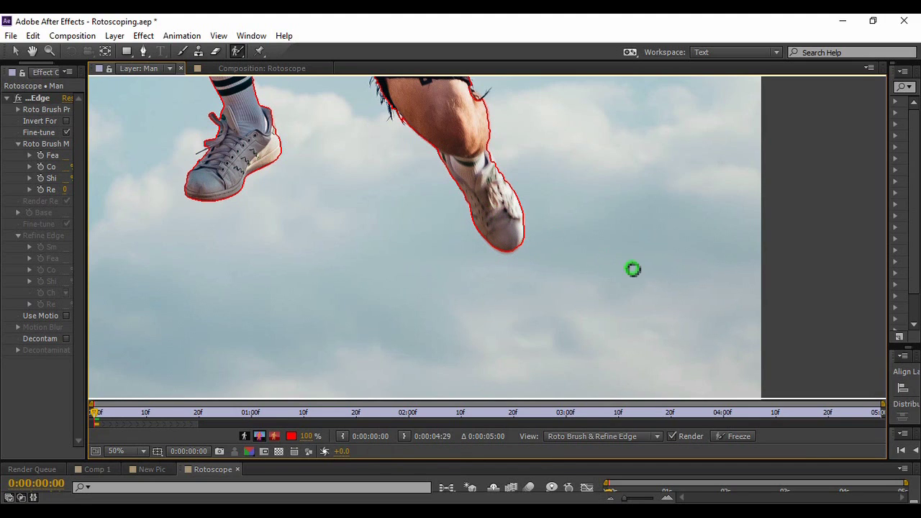
- Add Roto Brush foreground strokes across the open plaid shirt flap, from its pale label up to the area below the bent forearm
{"action": "left_click", "coordinate": [33, 51]}
{"action": "left_click_drag", "start_coordinate": [376, 146], "coordinate": [442, 298]}
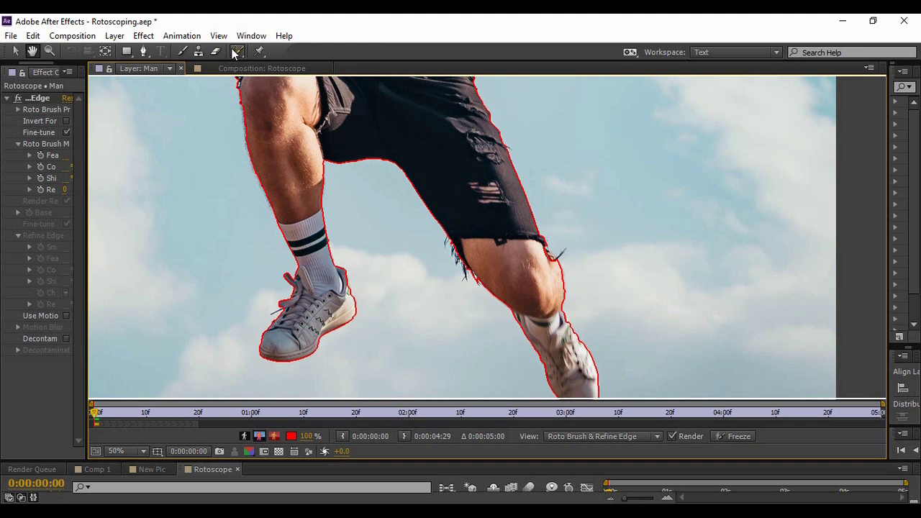
{"action": "left_click_drag", "start_coordinate": [194, 124], "coordinate": [161, 204]}
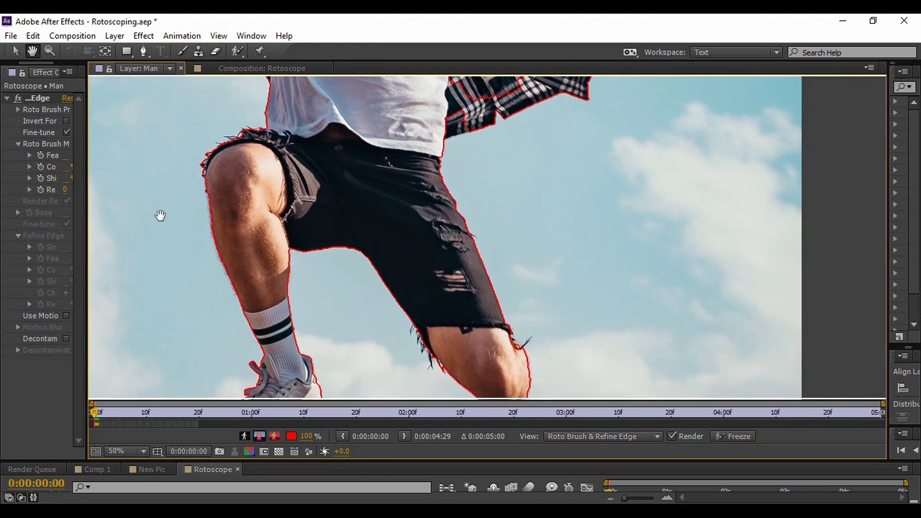
{"action": "left_click_drag", "start_coordinate": [356, 99], "coordinate": [391, 226]}
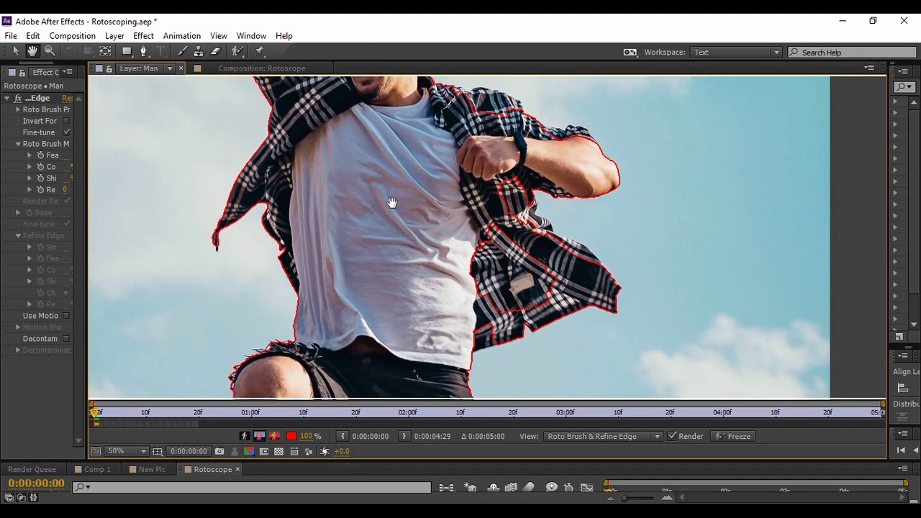
{"action": "left_click_drag", "start_coordinate": [334, 161], "coordinate": [395, 223]}
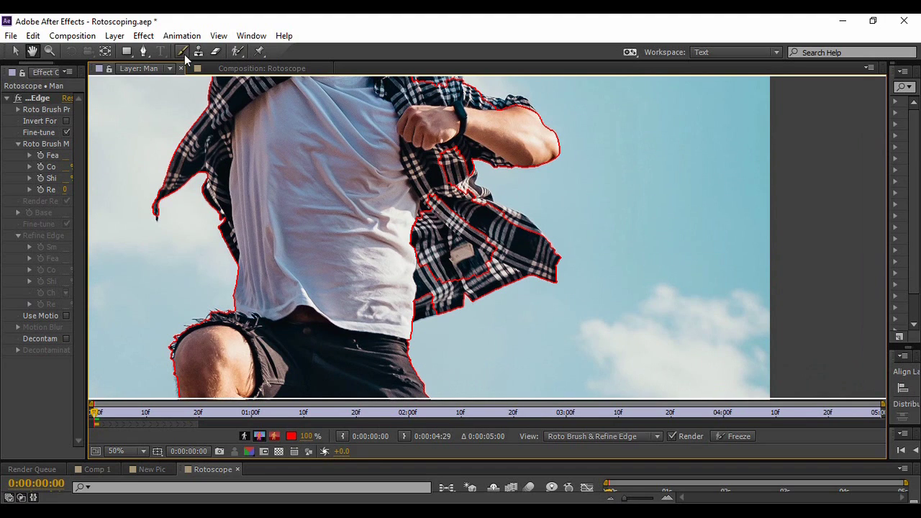
{"action": "left_click", "coordinate": [237, 52]}
{"action": "mouse_move", "coordinate": [392, 270]}
{"action": "left_mouse_down"}
{"action": "mouse_move", "coordinate": [502, 232]}
{"action": "mouse_move", "coordinate": [508, 252]}
{"action": "left_mouse_up"}
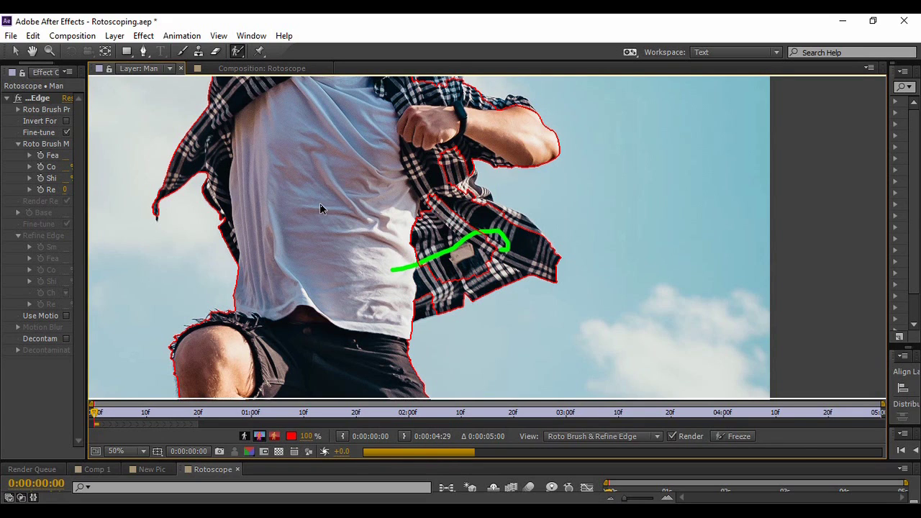
{"action": "key", "text": "ctrl+z"}
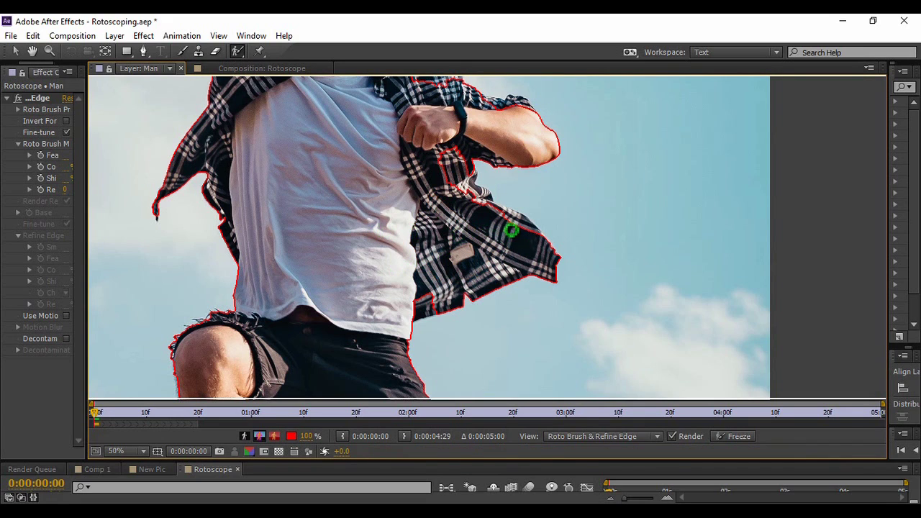
{"action": "mouse_move", "coordinate": [510, 235]}
{"action": "left_mouse_down"}
{"action": "mouse_move", "coordinate": [522, 225]}
{"action": "mouse_move", "coordinate": [451, 163]}
{"action": "mouse_move", "coordinate": [469, 156]}
{"action": "left_mouse_up"}
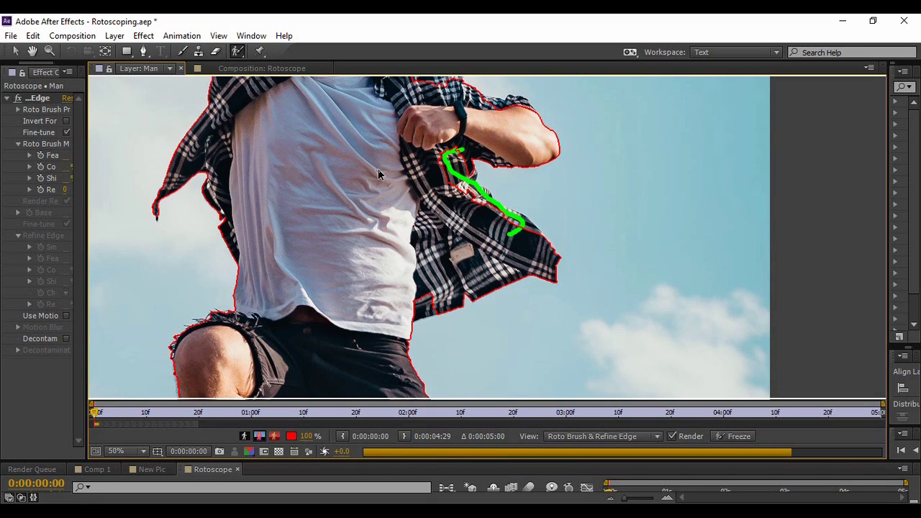
- Add Roto Brush foreground strokes over the missing parts of the plaid shirt's shoulder and along the bent arm's sleeve edge
{"action": "left_click", "coordinate": [33, 51]}
{"action": "left_click_drag", "start_coordinate": [312, 148], "coordinate": [244, 259]}
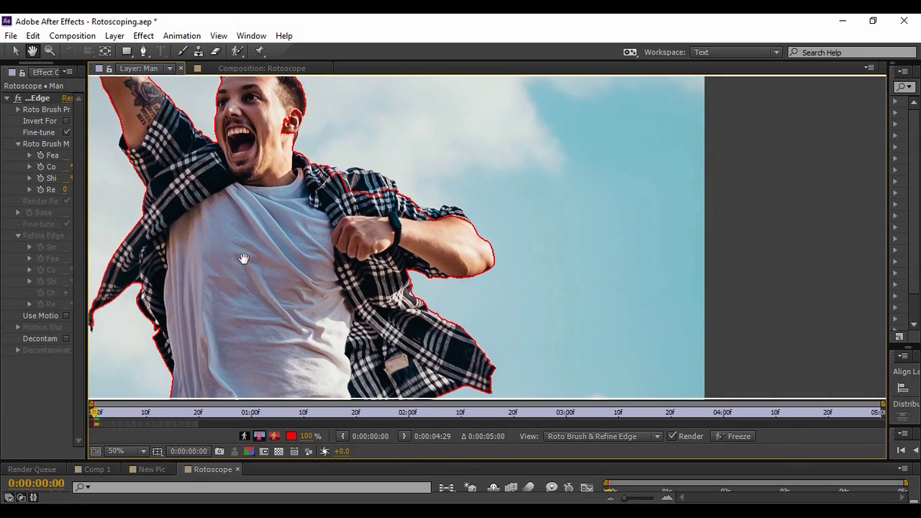
{"action": "left_click", "coordinate": [237, 51]}
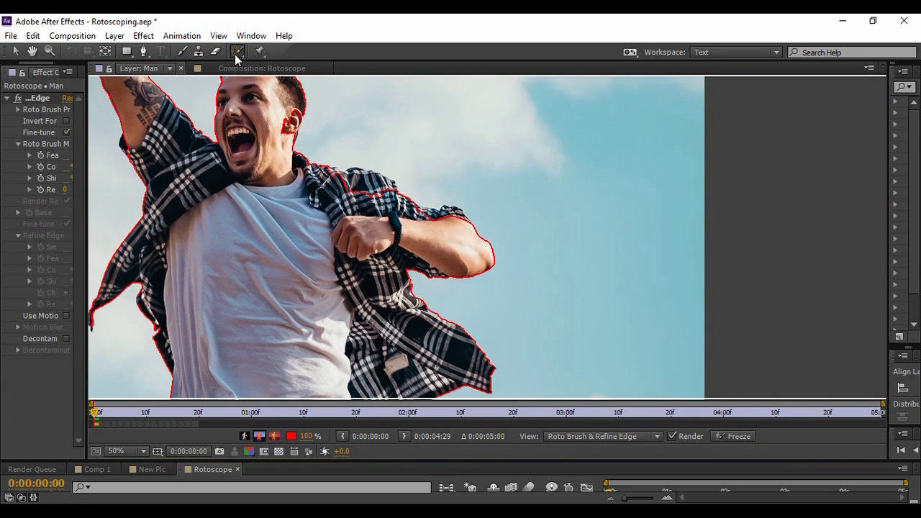
{"action": "left_click_drag", "start_coordinate": [346, 201], "coordinate": [362, 175]}
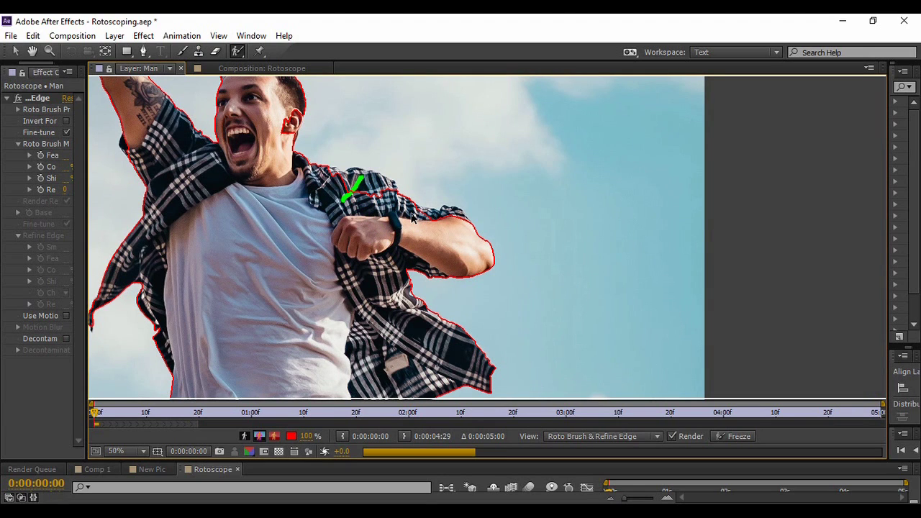
{"action": "mouse_move", "coordinate": [358, 187]}
{"action": "left_mouse_down"}
{"action": "mouse_move", "coordinate": [418, 214]}
{"action": "mouse_move", "coordinate": [444, 220]}
{"action": "mouse_move", "coordinate": [457, 210]}
{"action": "mouse_move", "coordinate": [459, 229]}
{"action": "left_mouse_up"}
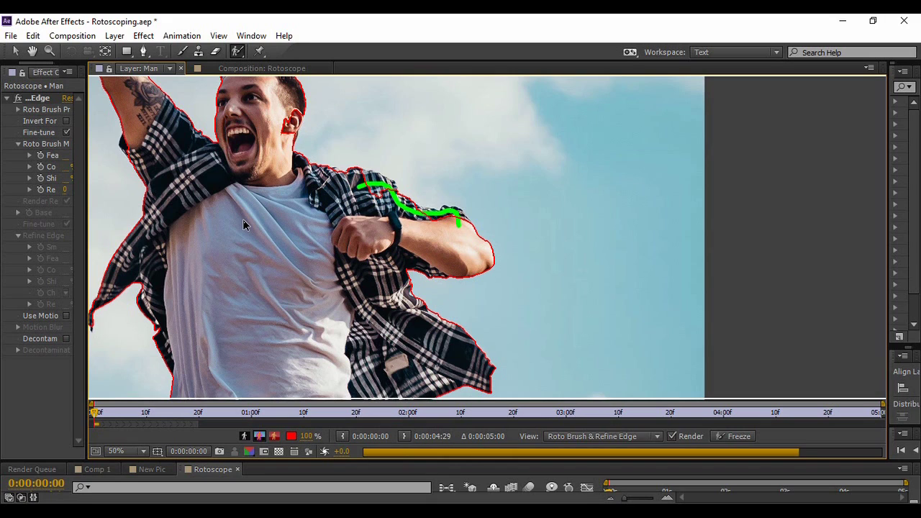
{"action": "left_click_drag", "start_coordinate": [397, 190], "coordinate": [386, 184]}
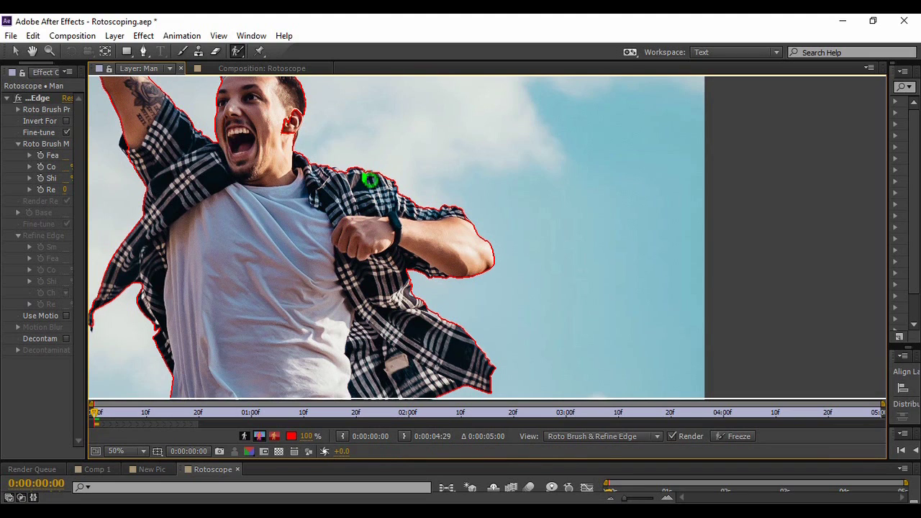
{"action": "left_click_drag", "start_coordinate": [370, 180], "coordinate": [365, 176]}
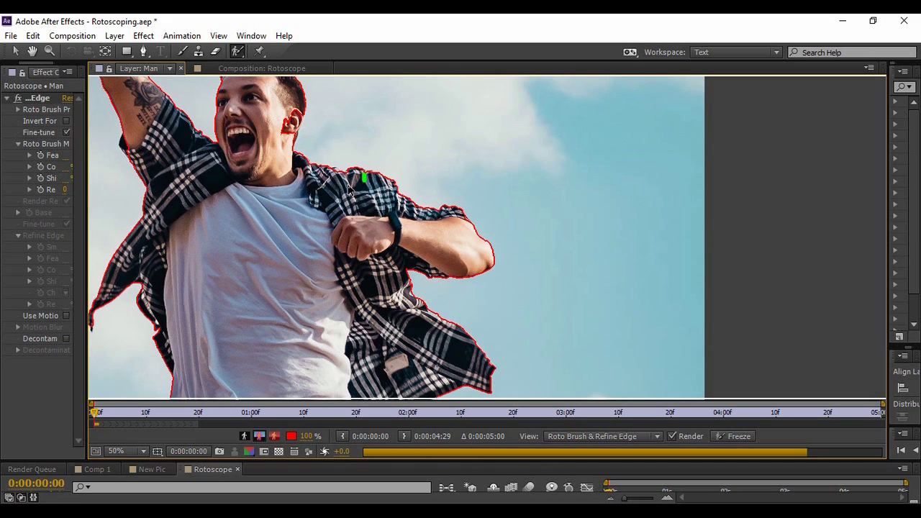
{"action": "left_click_drag", "start_coordinate": [337, 164], "coordinate": [342, 177]}
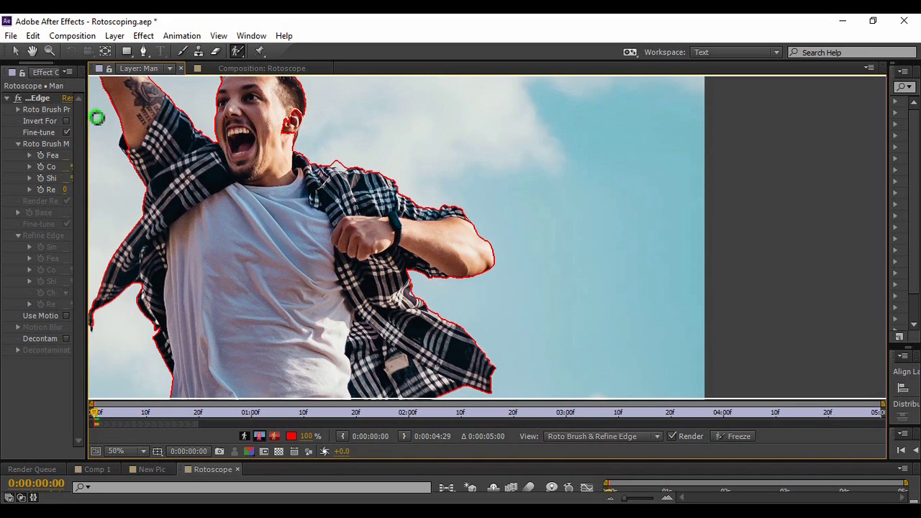
- Add Roto Brush foreground strokes down the raised fist and forearm and at the lower edge of that arm's plaid sleeve
{"action": "left_click", "coordinate": [32, 50]}
{"action": "left_click_drag", "start_coordinate": [227, 164], "coordinate": [299, 244]}
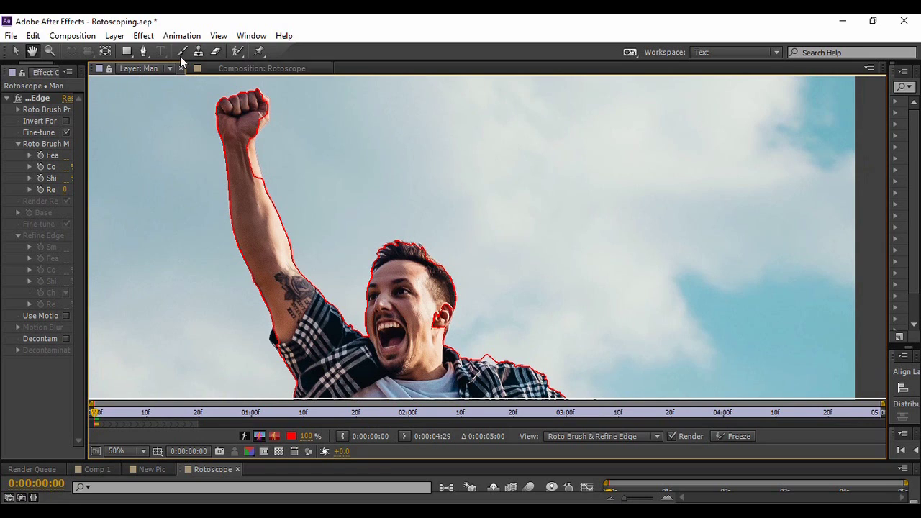
{"action": "left_click", "coordinate": [238, 50]}
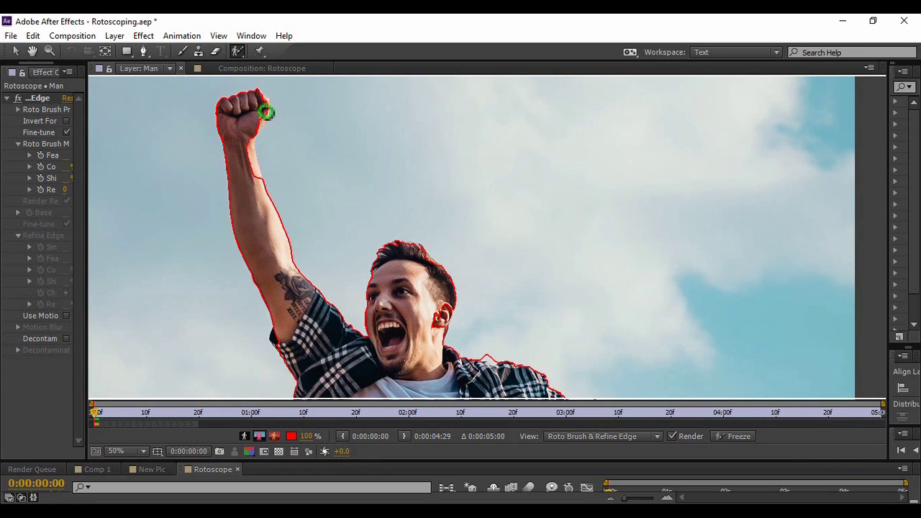
{"action": "mouse_move", "coordinate": [262, 101]}
{"action": "left_mouse_down"}
{"action": "mouse_move", "coordinate": [271, 127]}
{"action": "mouse_move", "coordinate": [260, 151]}
{"action": "mouse_move", "coordinate": [264, 200]}
{"action": "left_mouse_up"}
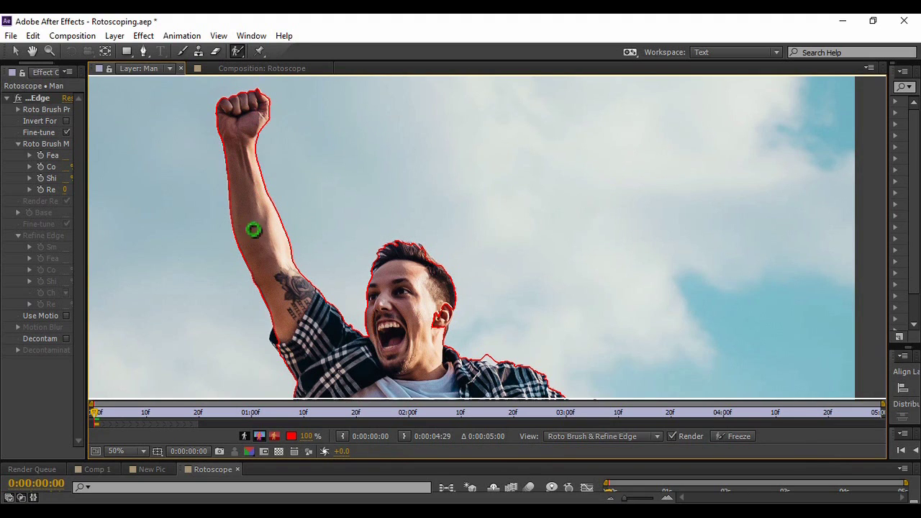
{"action": "mouse_move", "coordinate": [285, 340]}
{"action": "left_mouse_down"}
{"action": "mouse_move", "coordinate": [276, 344]}
{"action": "mouse_move", "coordinate": [285, 352]}
{"action": "left_mouse_up"}
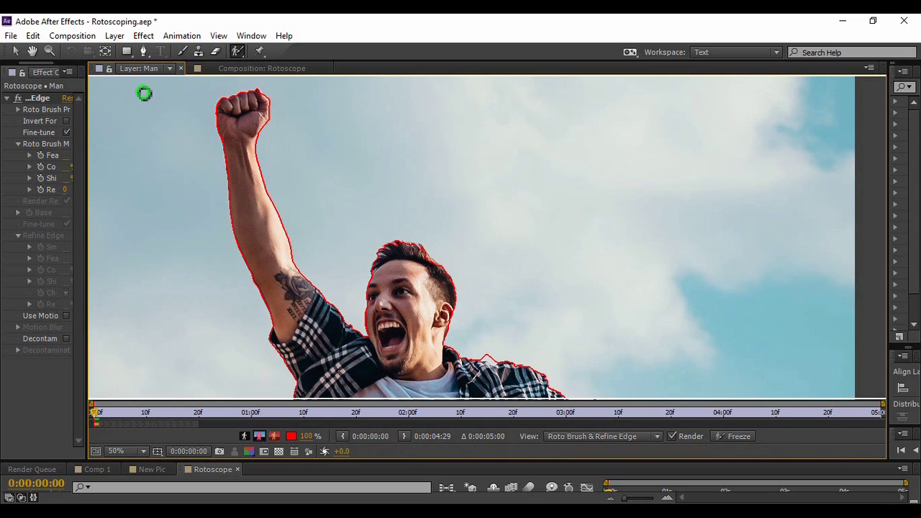
- Paint a Refine Edge stroke over the loose laces of the striped-sock leg's shoe and turn off the Refine Edge X-ray
{"action": "left_click", "coordinate": [32, 51]}
{"action": "left_click_drag", "start_coordinate": [379, 162], "coordinate": [372, 74]}
{"action": "left_click_drag", "start_coordinate": [411, 259], "coordinate": [430, 193]}
{"action": "left_click_drag", "start_coordinate": [436, 278], "coordinate": [441, 193]}
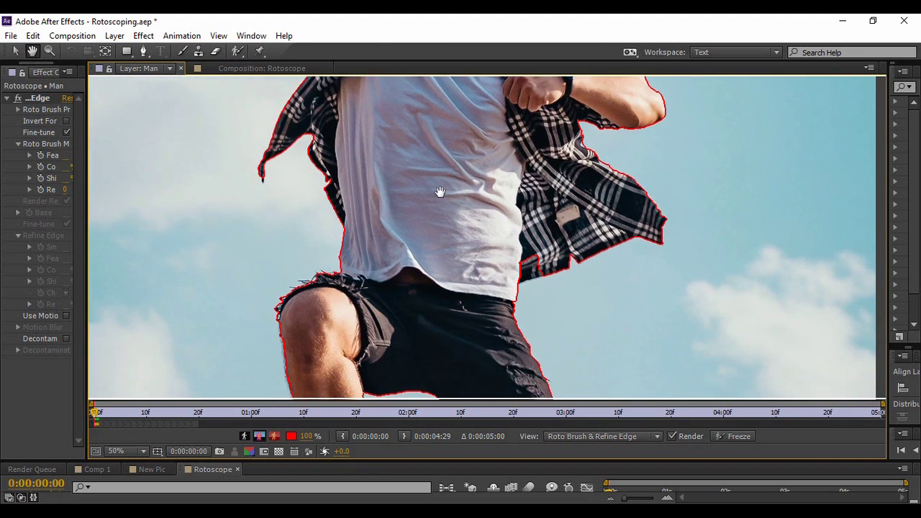
{"action": "left_click_drag", "start_coordinate": [419, 260], "coordinate": [423, 174]}
{"action": "left_click_drag", "start_coordinate": [440, 341], "coordinate": [414, 154]}
{"action": "left_click_drag", "start_coordinate": [448, 227], "coordinate": [360, 310]}
{"action": "left_click_drag", "start_coordinate": [305, 123], "coordinate": [263, 171]}
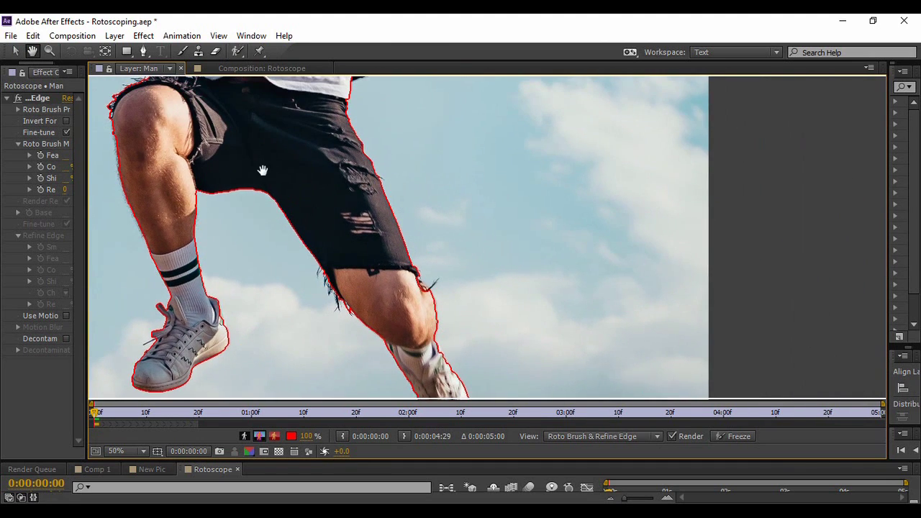
{"action": "left_click_drag", "start_coordinate": [183, 292], "coordinate": [317, 247]}
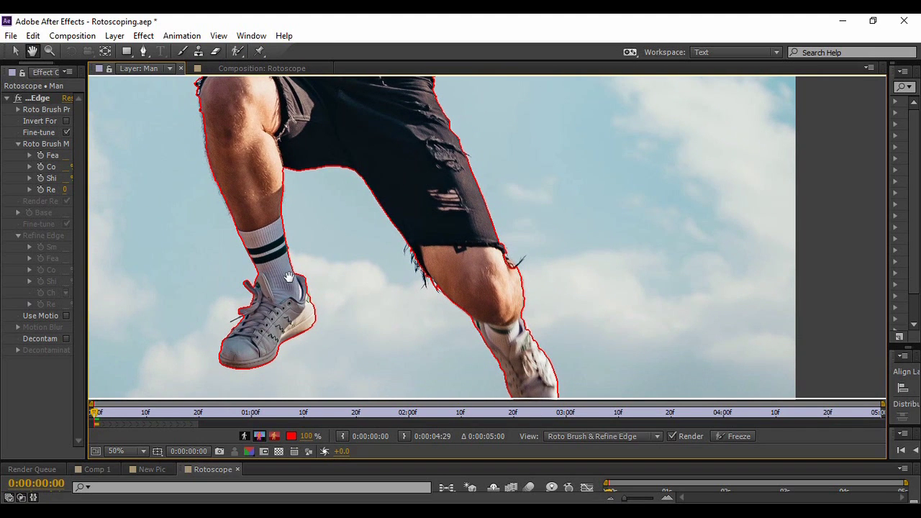
{"action": "left_click", "coordinate": [240, 51]}
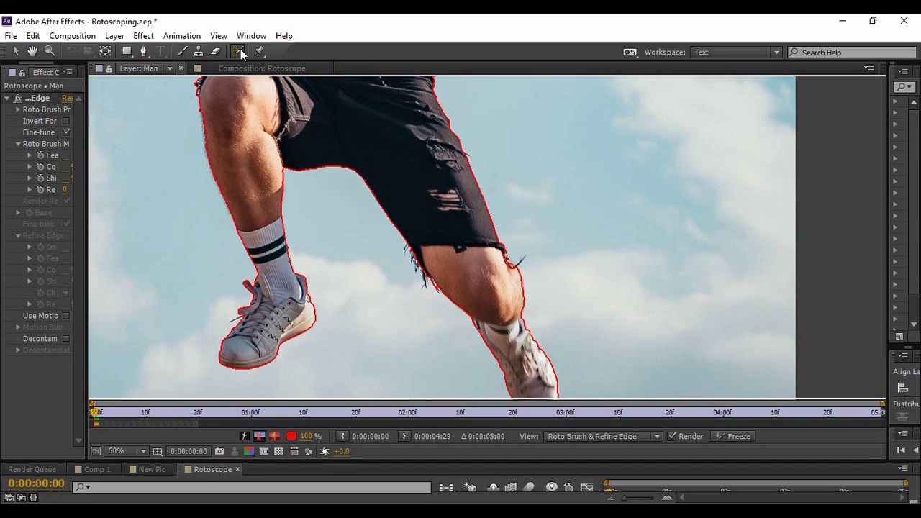
{"action": "key", "text": "alt+w"}
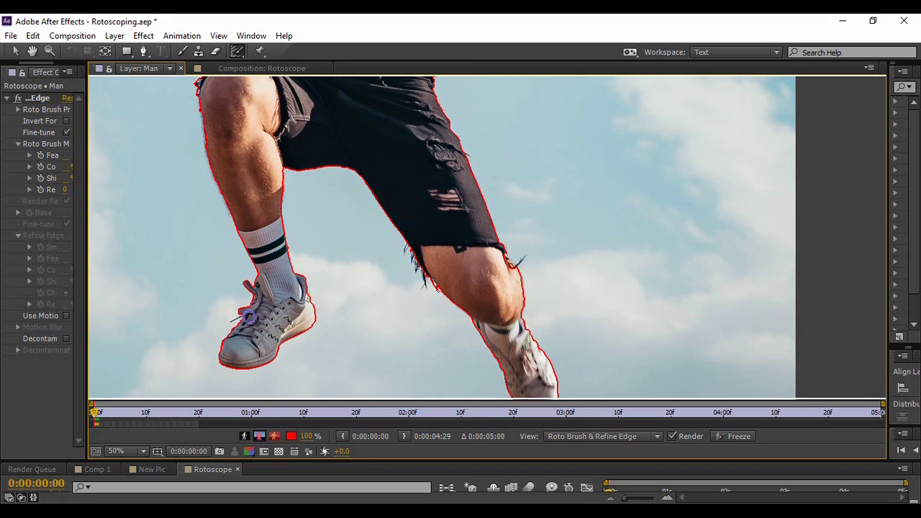
{"action": "left_click_drag", "start_coordinate": [250, 318], "coordinate": [236, 327]}
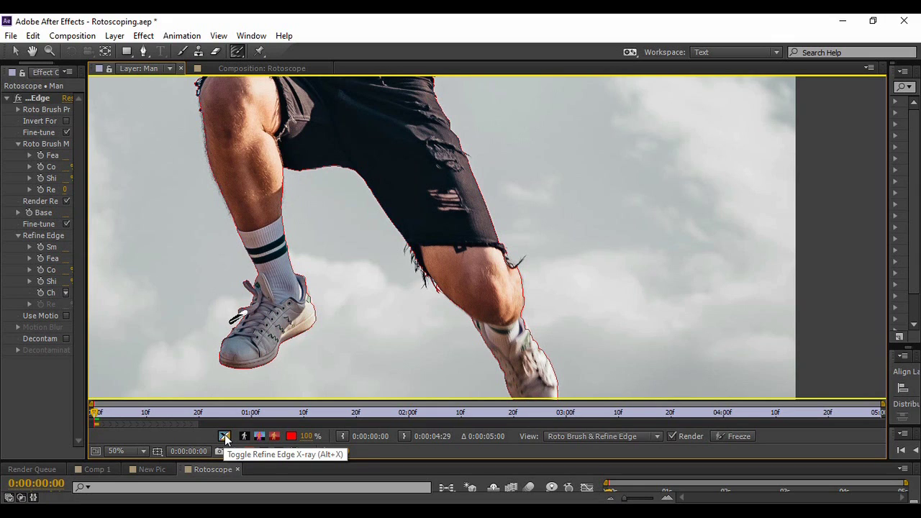
{"action": "left_click", "coordinate": [225, 437]}
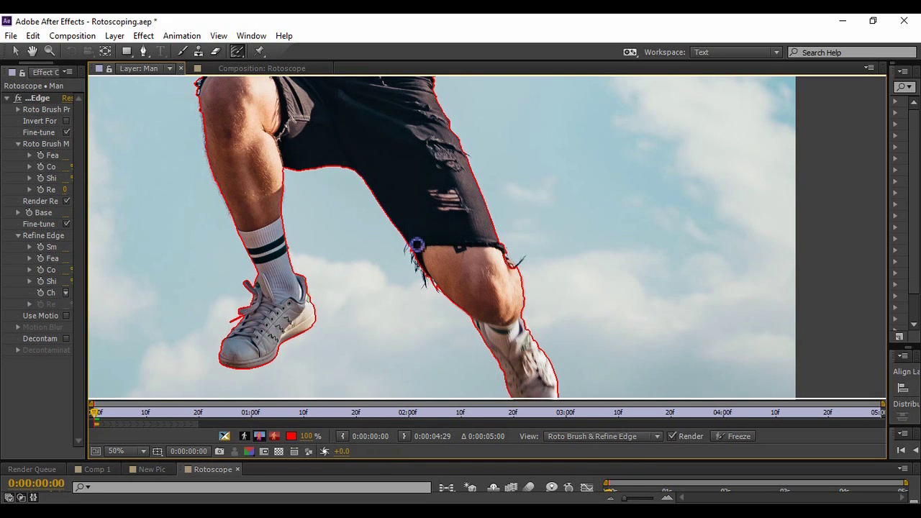
- Paint Refine Edge strokes over the frayed shorts threads on both sides of the trailing knee, with the boundary display switched to the alpha overlay
{"action": "mouse_move", "coordinate": [411, 256]}
{"action": "left_mouse_down"}
{"action": "mouse_move", "coordinate": [431, 294]}
{"action": "mouse_move", "coordinate": [437, 278]}
{"action": "mouse_move", "coordinate": [445, 298]}
{"action": "mouse_move", "coordinate": [459, 270]}
{"action": "mouse_move", "coordinate": [510, 298]}
{"action": "mouse_move", "coordinate": [533, 267]}
{"action": "mouse_move", "coordinate": [523, 273]}
{"action": "mouse_move", "coordinate": [521, 279]}
{"action": "left_mouse_up"}
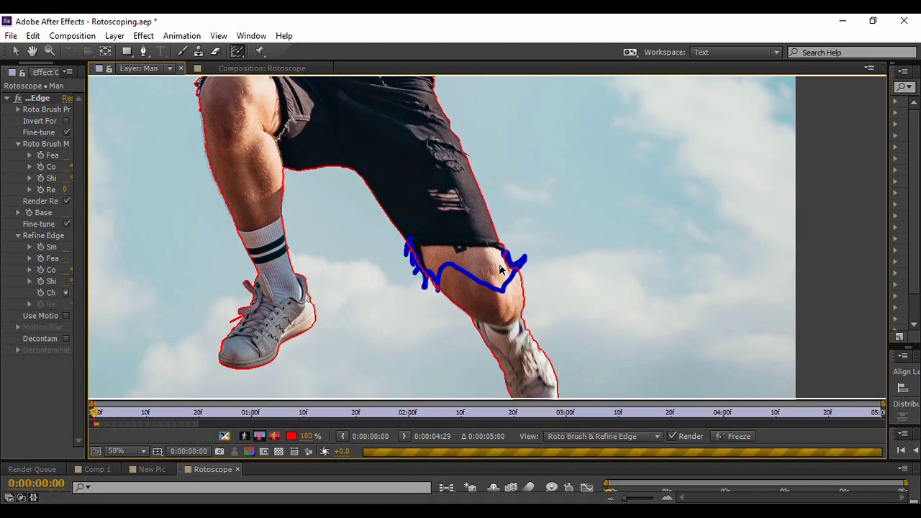
{"action": "key", "text": "ctrl+z"}
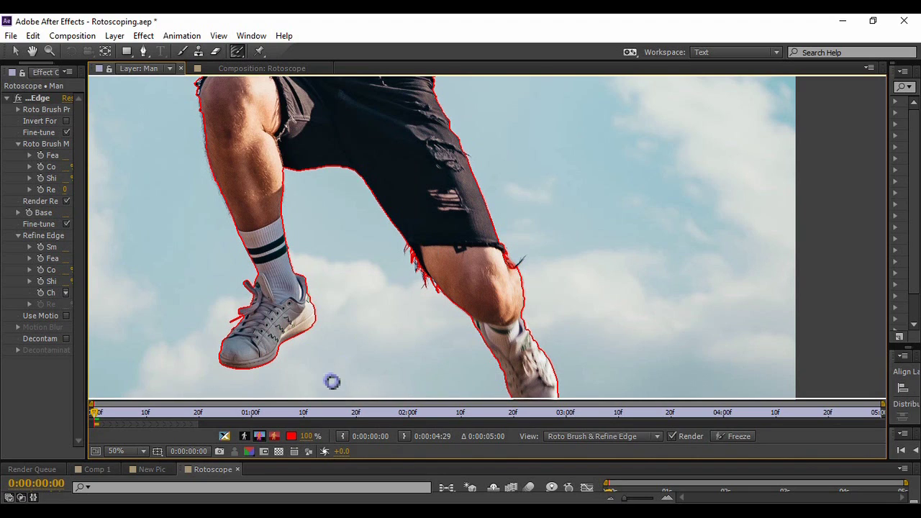
{"action": "left_click", "coordinate": [274, 438]}
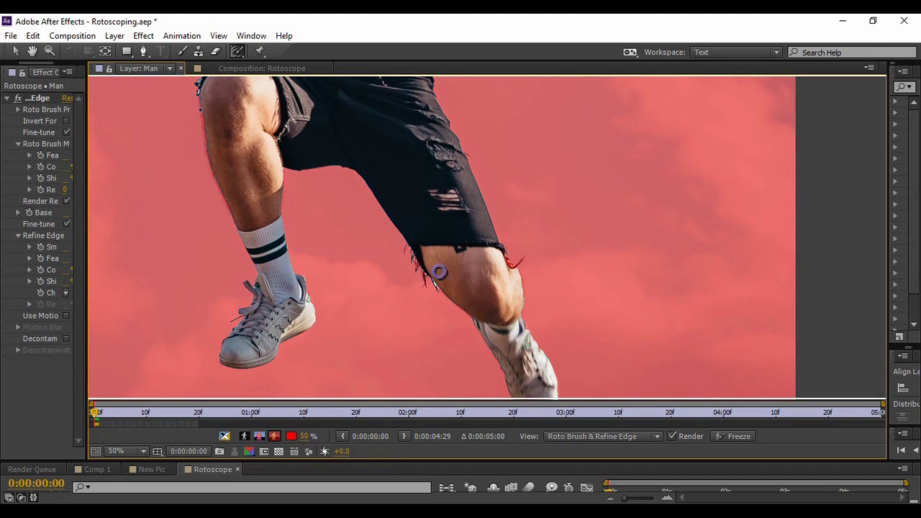
{"action": "mouse_move", "coordinate": [434, 268]}
{"action": "left_mouse_down"}
{"action": "mouse_move", "coordinate": [430, 294]}
{"action": "mouse_move", "coordinate": [424, 266]}
{"action": "mouse_move", "coordinate": [424, 282]}
{"action": "mouse_move", "coordinate": [426, 261]}
{"action": "mouse_move", "coordinate": [440, 298]}
{"action": "mouse_move", "coordinate": [458, 285]}
{"action": "mouse_move", "coordinate": [514, 288]}
{"action": "mouse_move", "coordinate": [509, 266]}
{"action": "mouse_move", "coordinate": [531, 259]}
{"action": "left_mouse_up"}
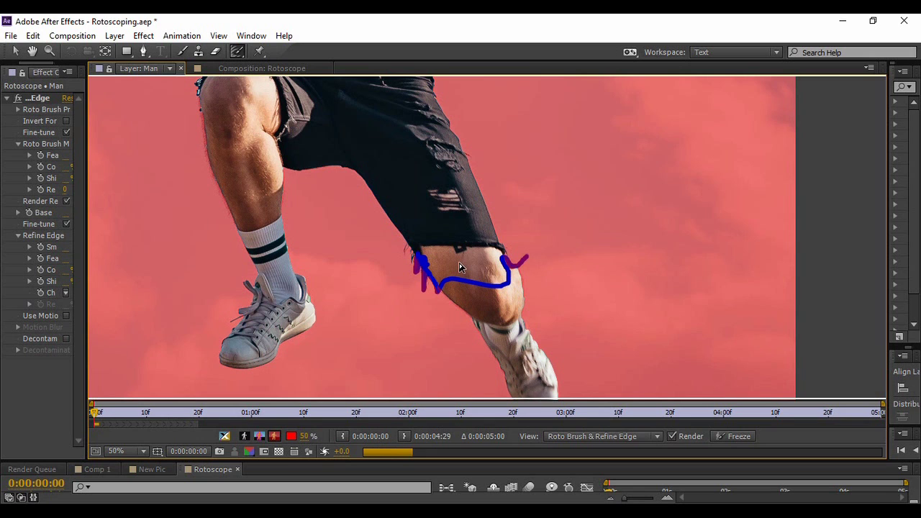
- Paint Refine Edge strokes over the top knuckle of the raised fist and the upper edge of the man's hair
{"action": "left_click", "coordinate": [33, 50]}
{"action": "left_click_drag", "start_coordinate": [448, 79], "coordinate": [389, 397]}
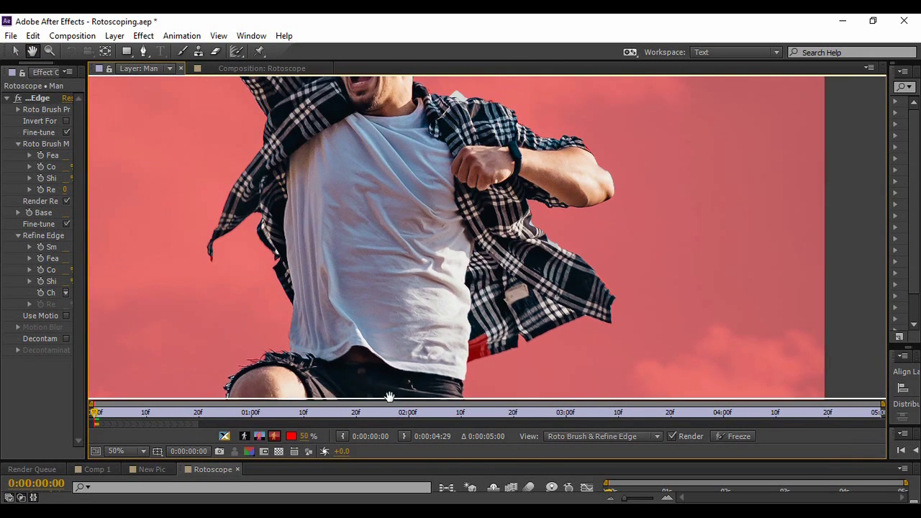
{"action": "left_click_drag", "start_coordinate": [394, 247], "coordinate": [485, 431]}
{"action": "left_click_drag", "start_coordinate": [438, 283], "coordinate": [478, 396]}
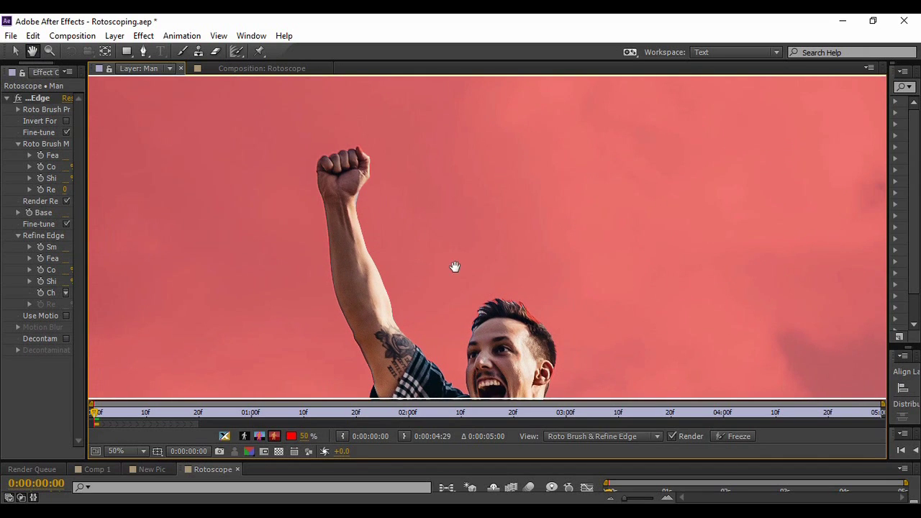
{"action": "left_click", "coordinate": [236, 50]}
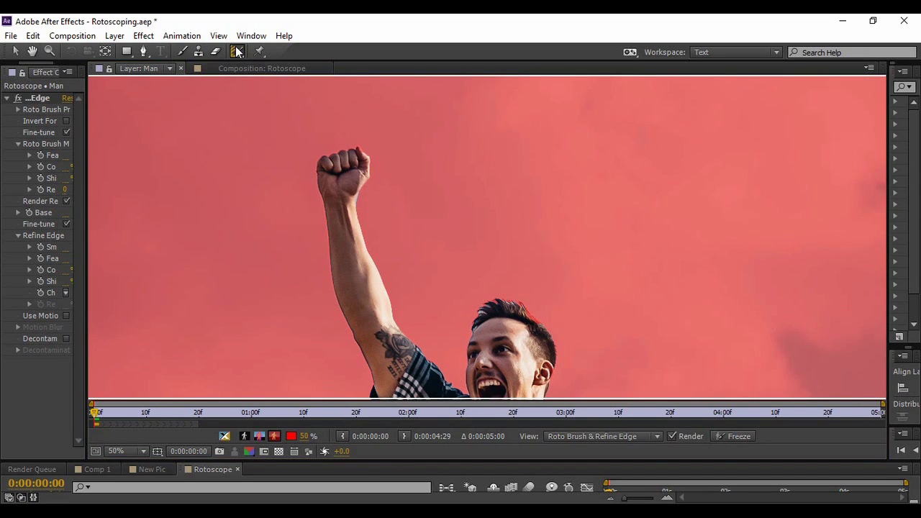
{"action": "mouse_move", "coordinate": [379, 180]}
{"action": "left_mouse_down"}
{"action": "mouse_move", "coordinate": [362, 150]}
{"action": "mouse_move", "coordinate": [366, 161]}
{"action": "left_mouse_up"}
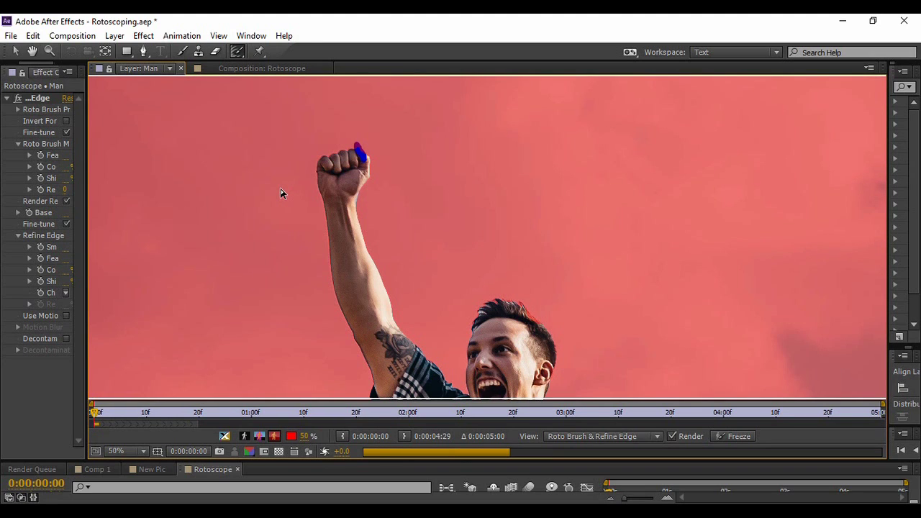
{"action": "mouse_move", "coordinate": [534, 320]}
{"action": "left_mouse_down"}
{"action": "mouse_move", "coordinate": [524, 310]}
{"action": "mouse_move", "coordinate": [536, 329]}
{"action": "mouse_move", "coordinate": [531, 317]}
{"action": "mouse_move", "coordinate": [495, 306]}
{"action": "mouse_move", "coordinate": [508, 315]}
{"action": "left_mouse_up"}
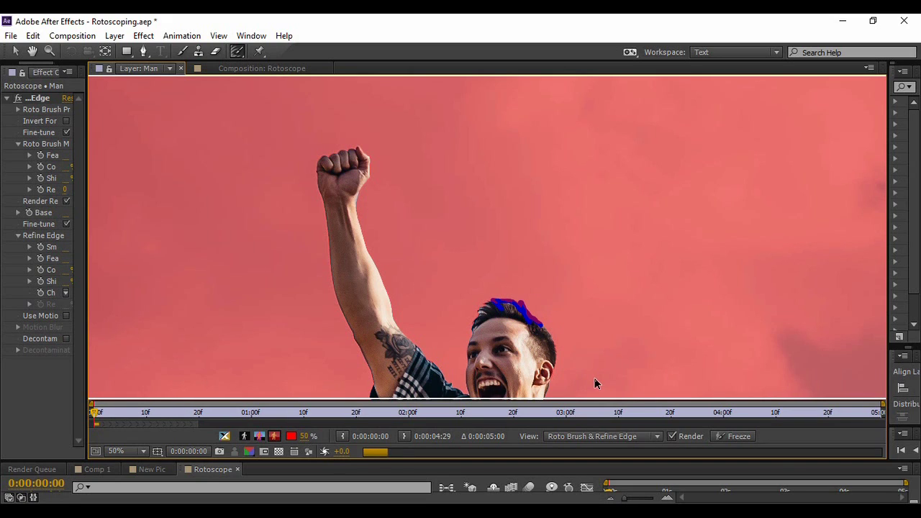
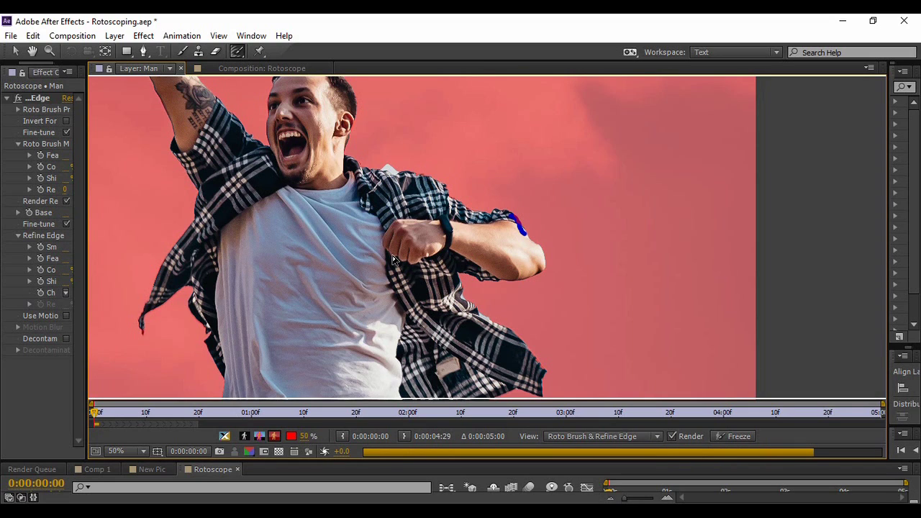
- Undo the last Refine Edge stroke on the bent arm's sleeve and paint one along the plaid shirt's shoulder beside the collar
{"action": "key", "text": "ctrl+z"}
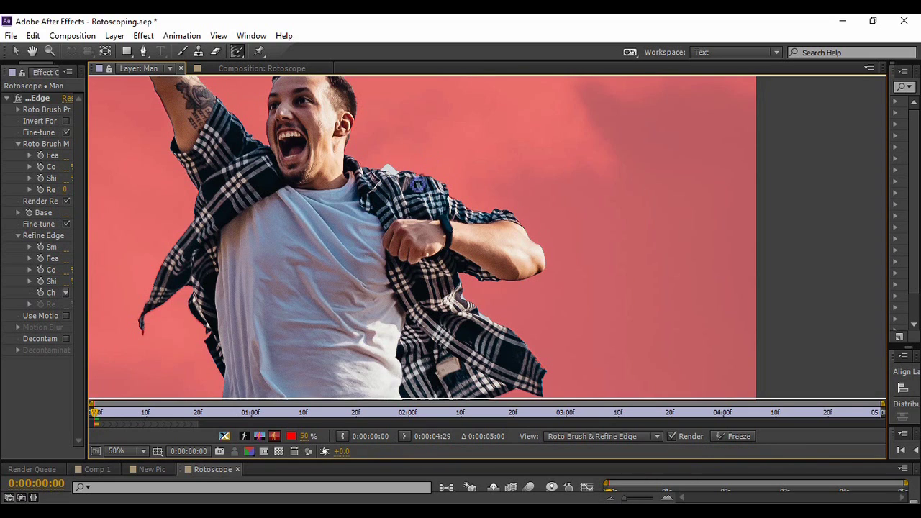
{"action": "mouse_move", "coordinate": [416, 182]}
{"action": "left_mouse_down"}
{"action": "mouse_move", "coordinate": [431, 182]}
{"action": "mouse_move", "coordinate": [375, 192]}
{"action": "left_mouse_up"}
- Inspect the cutout's edges from the shoes and shorts up across the torso to the head and shoulders
{"action": "key", "text": "space"}
{"action": "mouse_move", "coordinate": [149, 334]}
{"action": "left_mouse_down"}
{"action": "mouse_move", "coordinate": [308, 304]}
{"action": "mouse_move", "coordinate": [332, 160]}
{"action": "left_mouse_up"}
{"action": "left_click_drag", "start_coordinate": [360, 274], "coordinate": [356, 217]}
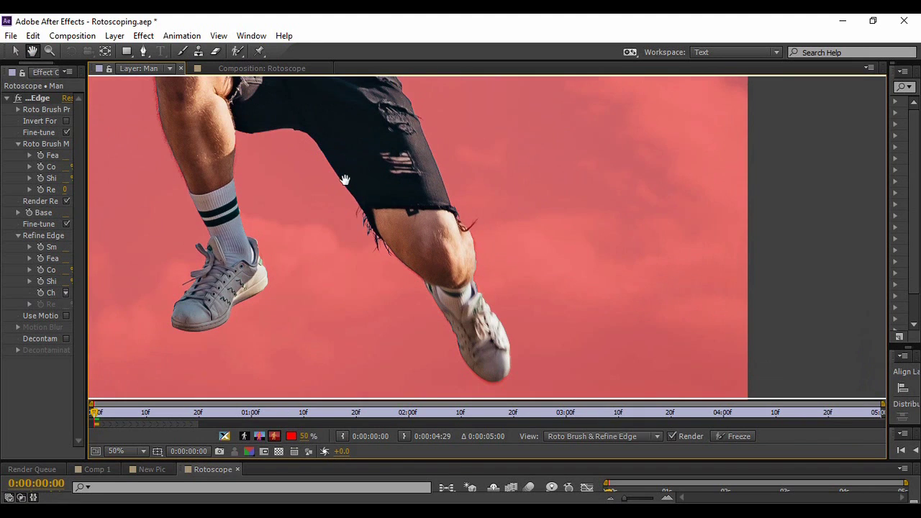
{"action": "mouse_move", "coordinate": [335, 184]}
{"action": "left_mouse_down"}
{"action": "mouse_move", "coordinate": [351, 259]}
{"action": "mouse_move", "coordinate": [382, 326]}
{"action": "left_mouse_up"}
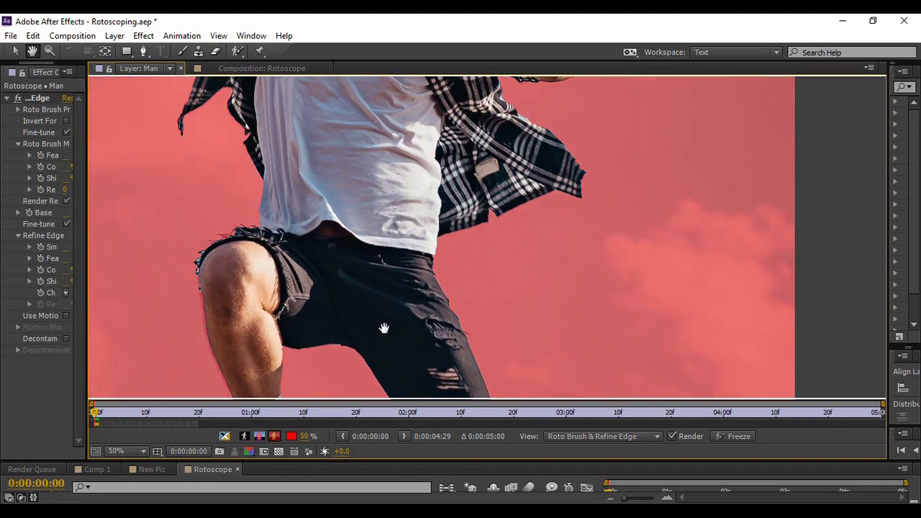
{"action": "left_click_drag", "start_coordinate": [368, 136], "coordinate": [355, 320]}
{"action": "left_click_drag", "start_coordinate": [370, 257], "coordinate": [327, 366]}
{"action": "left_click_drag", "start_coordinate": [275, 234], "coordinate": [234, 241]}
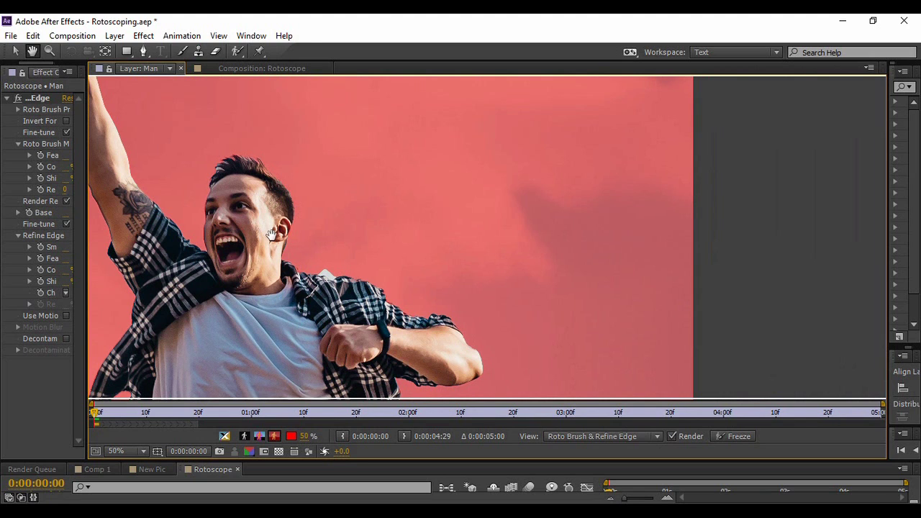
- Remove the leftover white patch above the plaid shirt's shoulder with Roto Brush background strokes at 200% magnification
{"action": "left_click", "coordinate": [49, 51]}
{"action": "left_click", "coordinate": [278, 251]}
{"action": "left_click", "coordinate": [278, 251]}
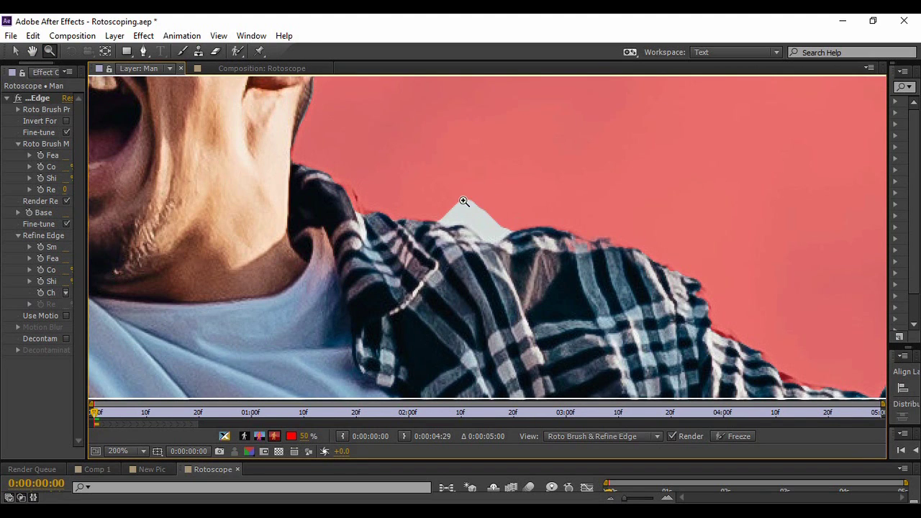
{"action": "left_click", "coordinate": [239, 53]}
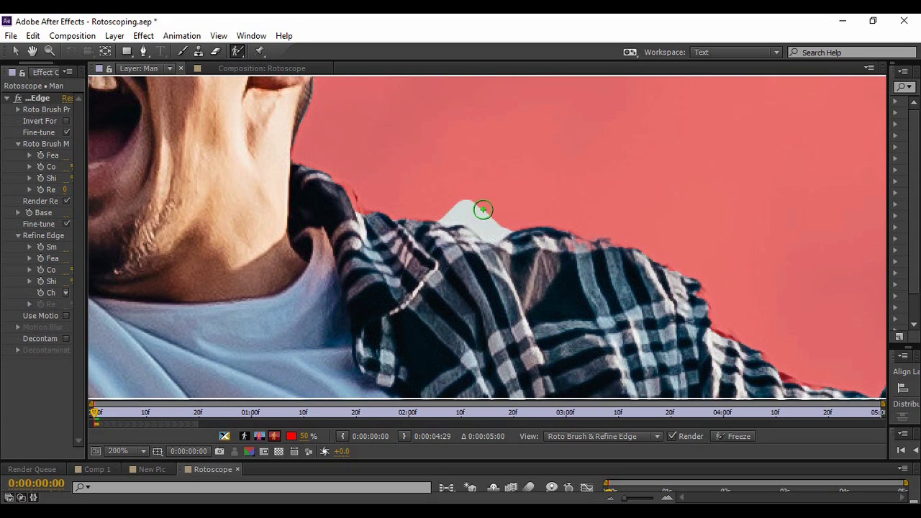
{"action": "left_click_drag", "start_coordinate": [442, 207], "coordinate": [490, 209]}
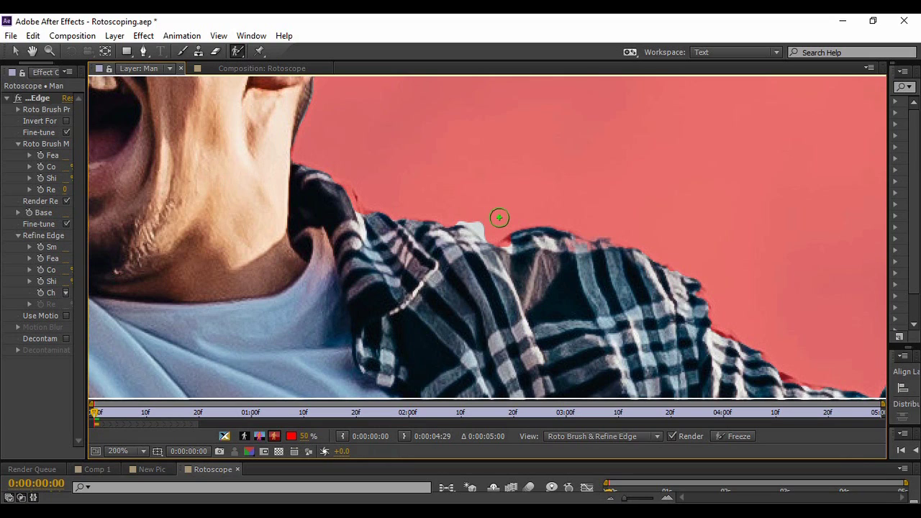
{"action": "key", "text": "alt"}
{"action": "left_click_drag", "start_coordinate": [491, 231], "coordinate": [453, 215]}
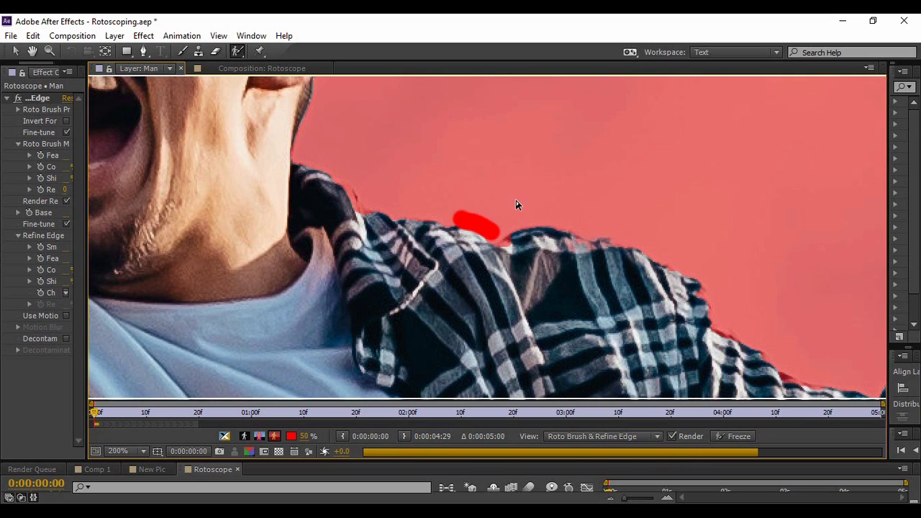
- Close the Man layer view to return to the Rotoscope composition, and enlarge the timeline area
{"action": "left_click", "coordinate": [128, 450]}
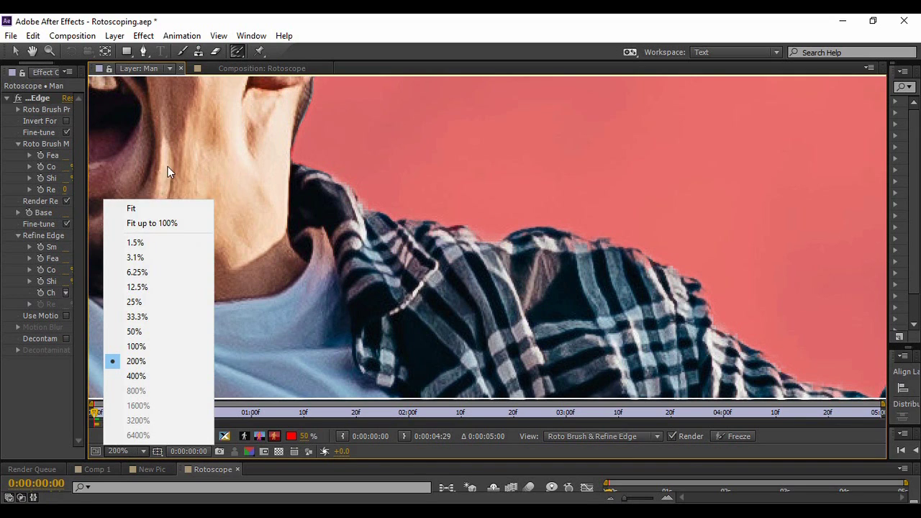
{"action": "left_click", "coordinate": [137, 209]}
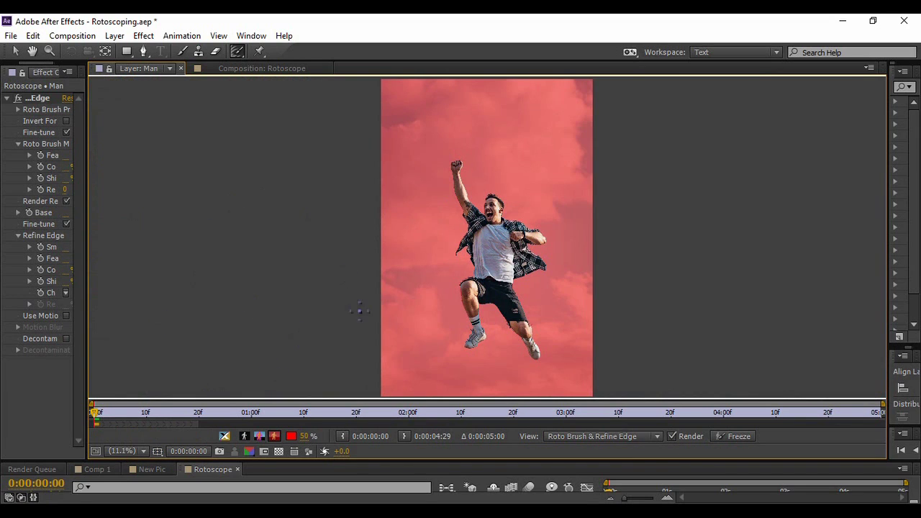
{"action": "left_click", "coordinate": [182, 69]}
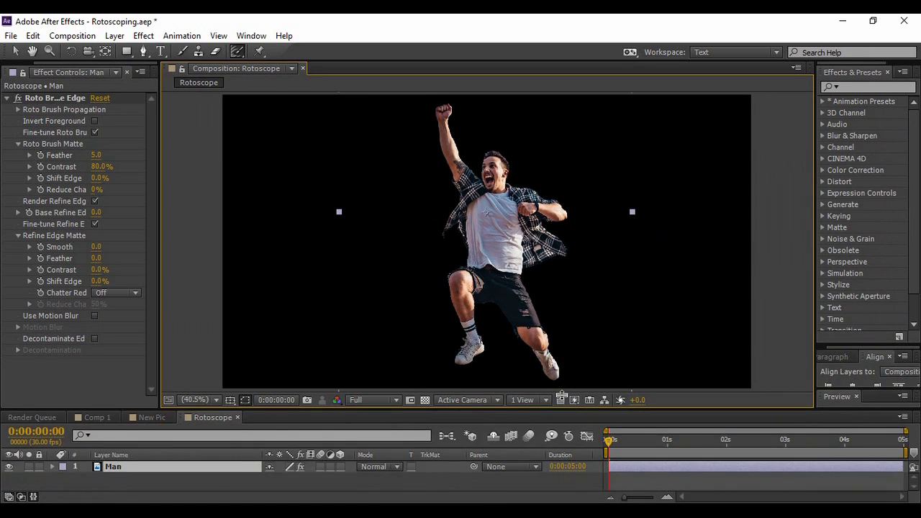
{"action": "left_click_drag", "start_coordinate": [561, 396], "coordinate": [559, 377]}
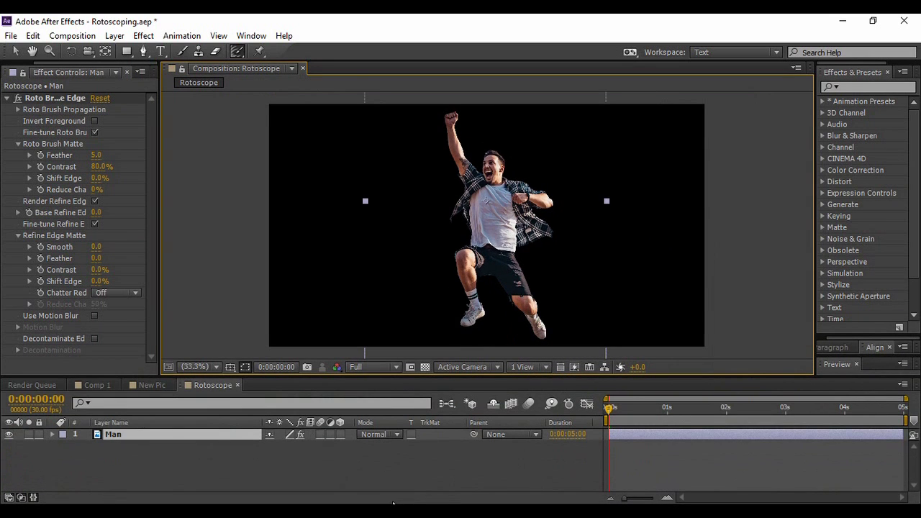
{"action": "left_click", "coordinate": [242, 458]}
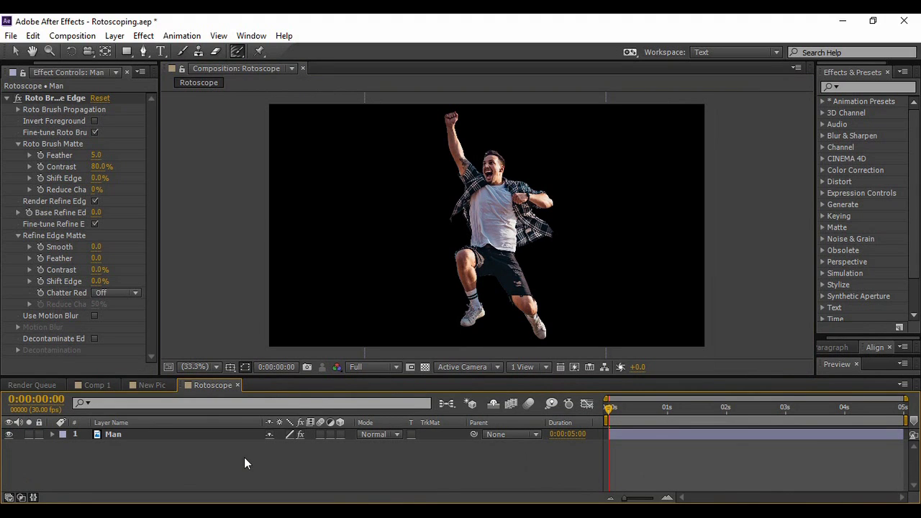
{"action": "left_click", "coordinate": [160, 439]}
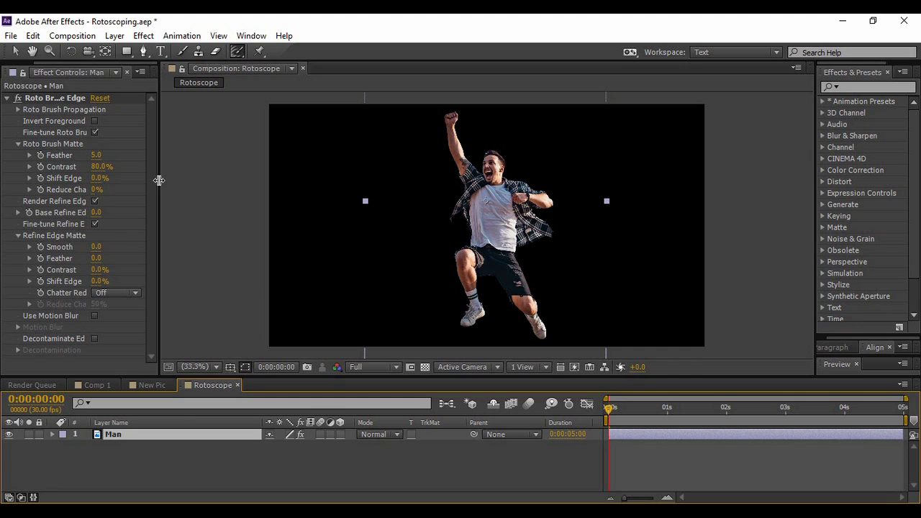
- Add the corn field with blue sky image from the project to the Rotoscope timeline beneath the Man layer
{"action": "left_click_drag", "start_coordinate": [160, 179], "coordinate": [208, 180]}
{"action": "left_click", "coordinate": [20, 68]}
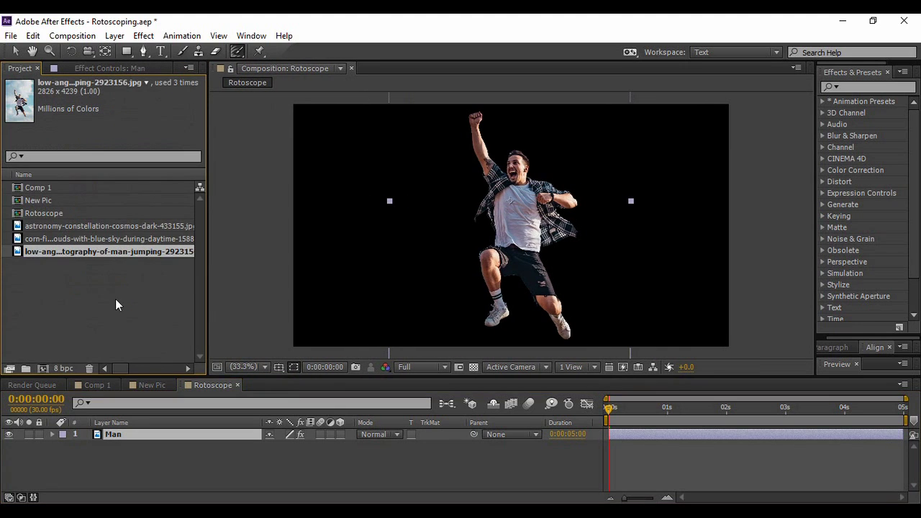
{"action": "left_click", "coordinate": [91, 240]}
{"action": "left_click_drag", "start_coordinate": [92, 242], "coordinate": [178, 464]}
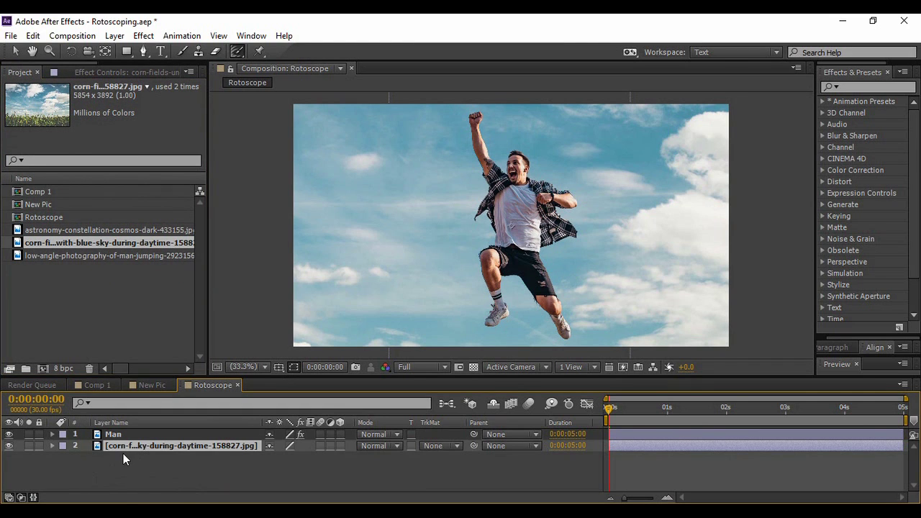
- Hide the Man layer and reduce the corn field layer's scale to 32%
{"action": "left_click", "coordinate": [9, 434]}
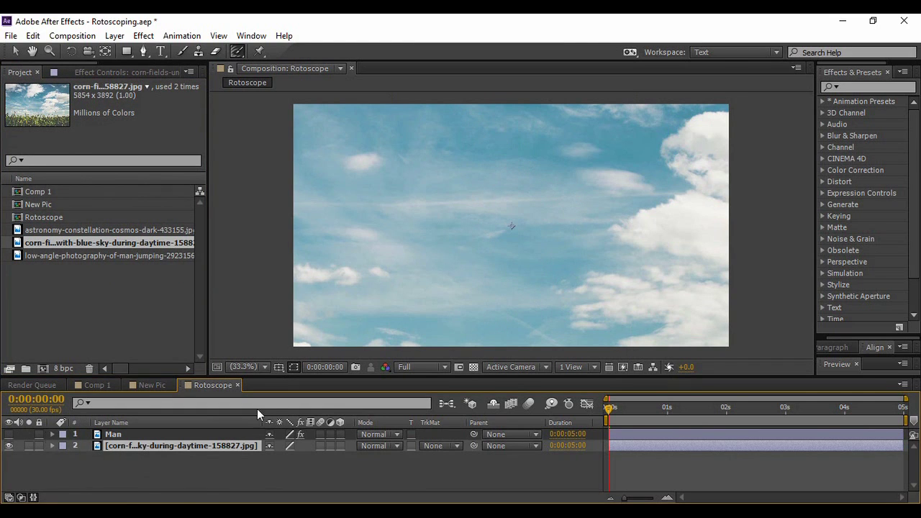
{"action": "key", "text": "s"}
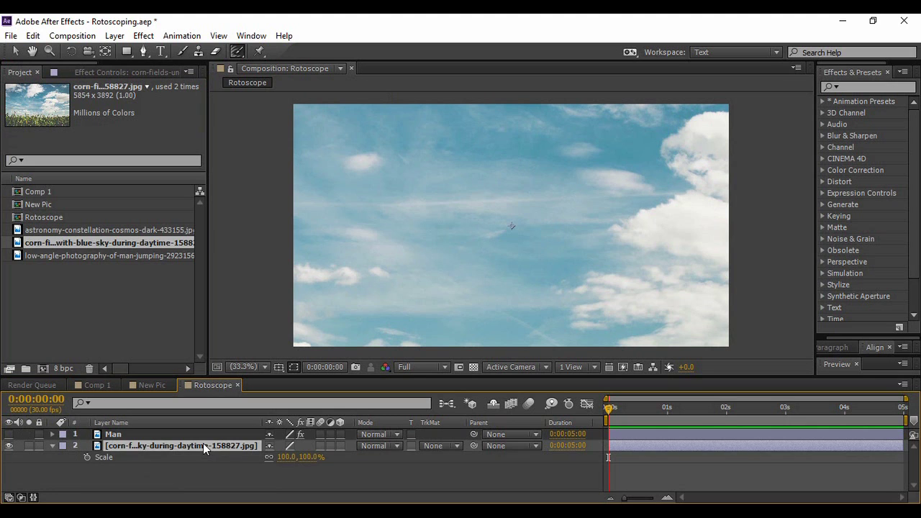
{"action": "left_click_drag", "start_coordinate": [291, 457], "coordinate": [232, 429]}
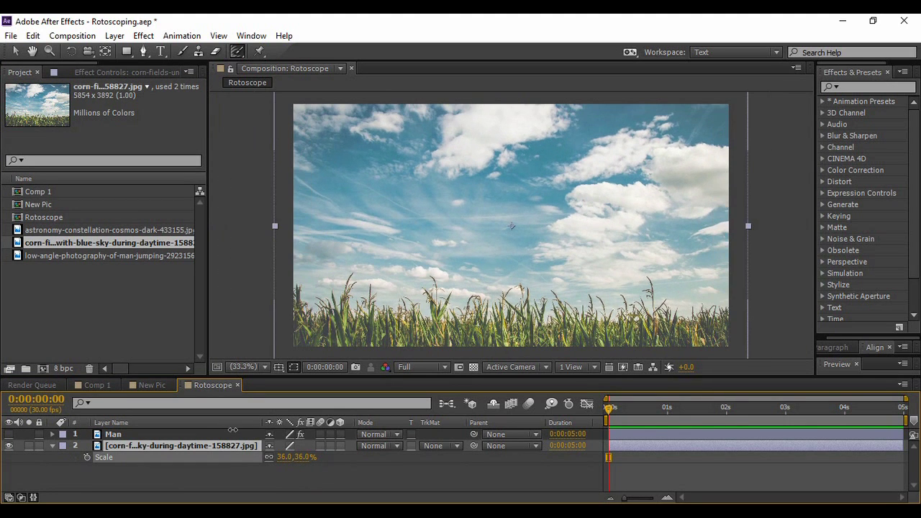
{"action": "left_click_drag", "start_coordinate": [232, 430], "coordinate": [229, 430]}
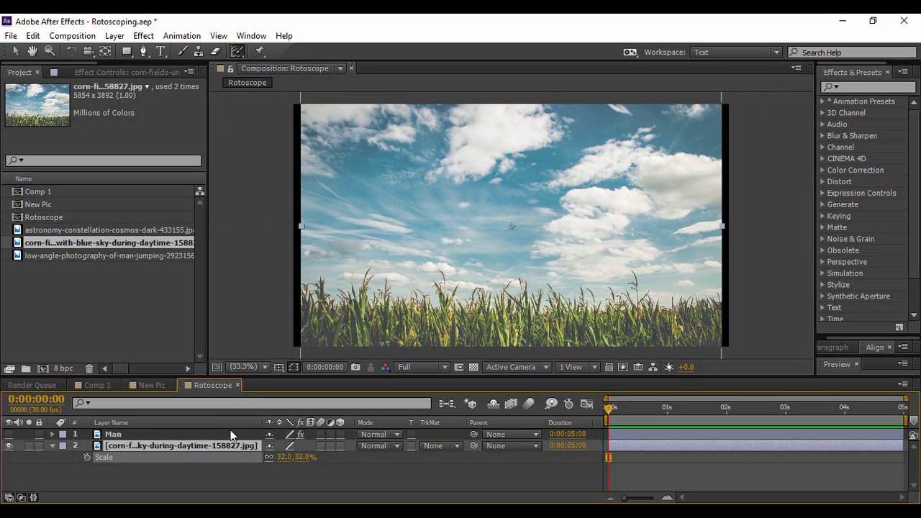
- Fit the corn field layer to the composition's size, collapse its properties and show the Man layer again
{"action": "right_click", "coordinate": [186, 449]}
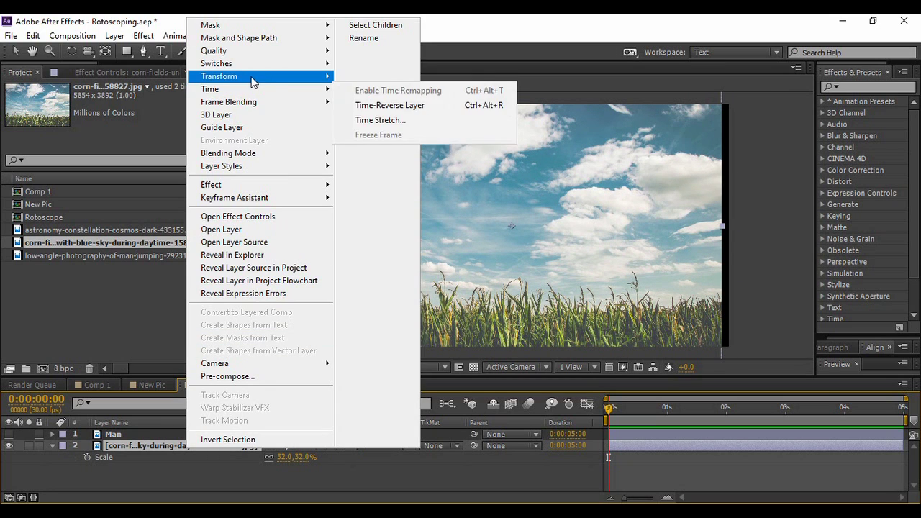
{"action": "mouse_move", "coordinate": [255, 77]}
{"action": "left_click", "coordinate": [389, 240]}
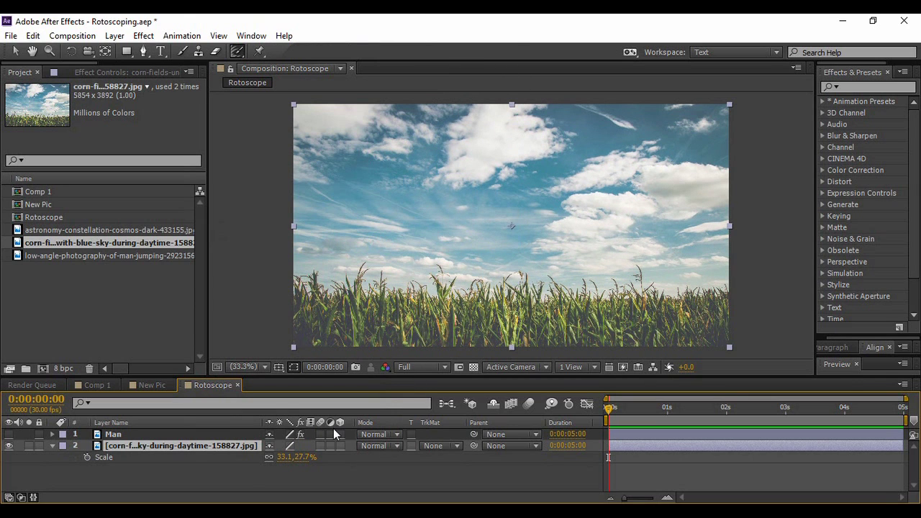
{"action": "left_click", "coordinate": [245, 479]}
{"action": "left_click", "coordinate": [51, 445]}
{"action": "left_click", "coordinate": [9, 434]}
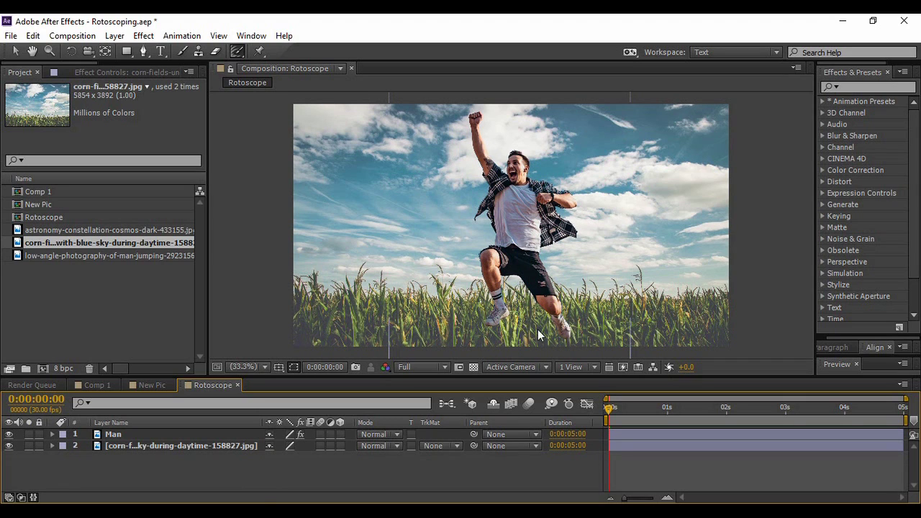
- Enlarge the corn field layer's scale to 42.1, 35.3% and collapse its properties
{"action": "left_click", "coordinate": [211, 445]}
{"action": "left_click", "coordinate": [203, 444]}
{"action": "key", "text": "s"}
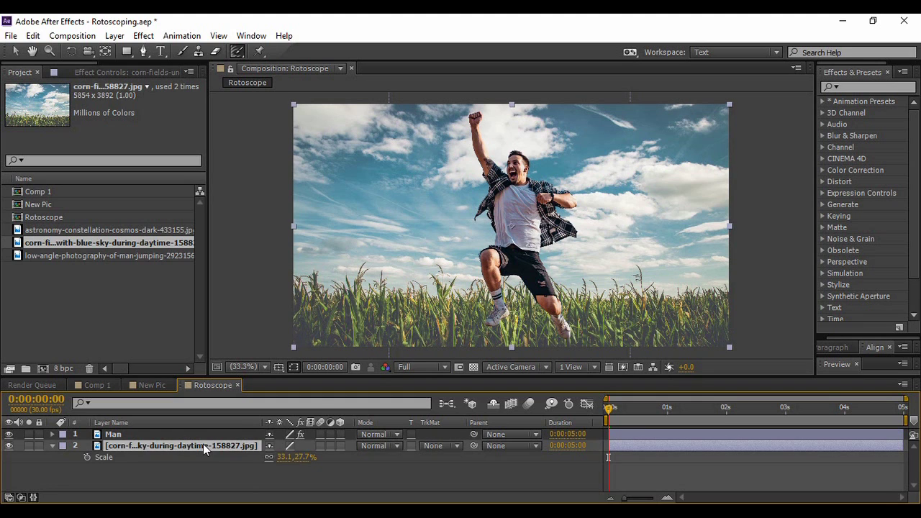
{"action": "left_click_drag", "start_coordinate": [296, 465], "coordinate": [252, 422]}
{"action": "left_click", "coordinate": [275, 480]}
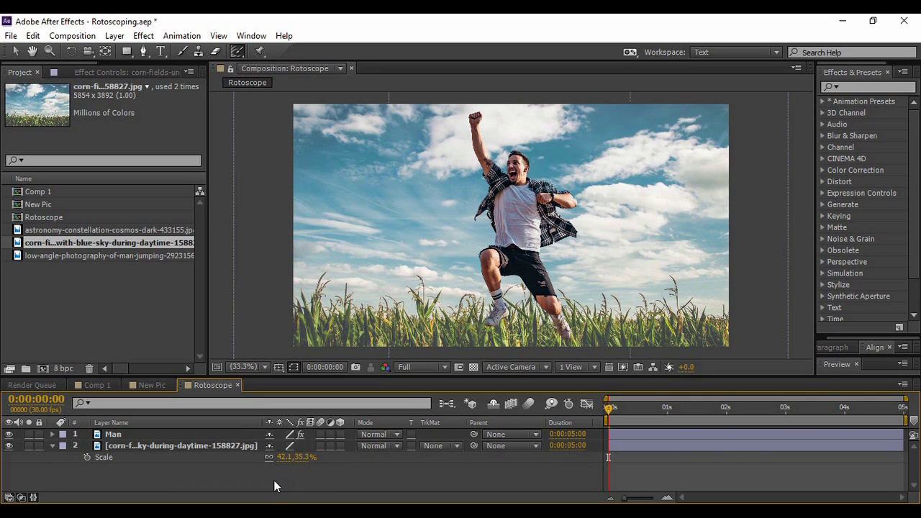
{"action": "left_click", "coordinate": [52, 446]}
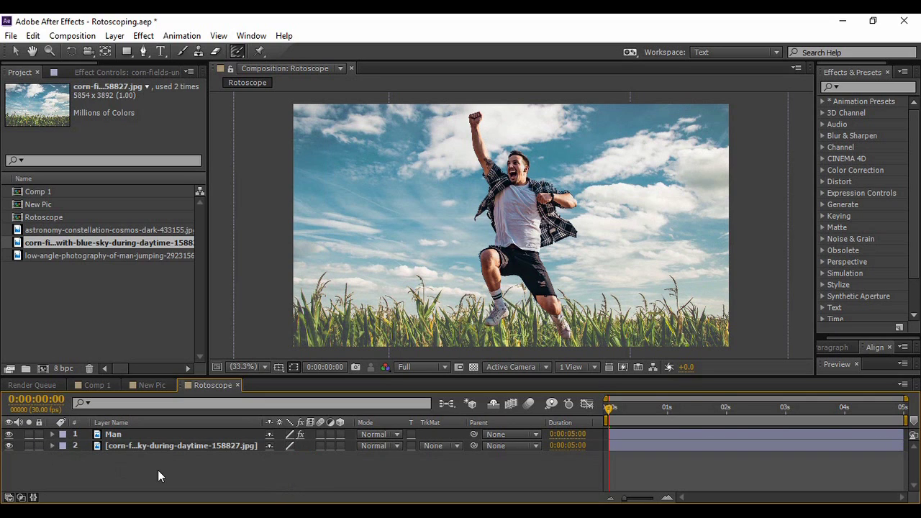